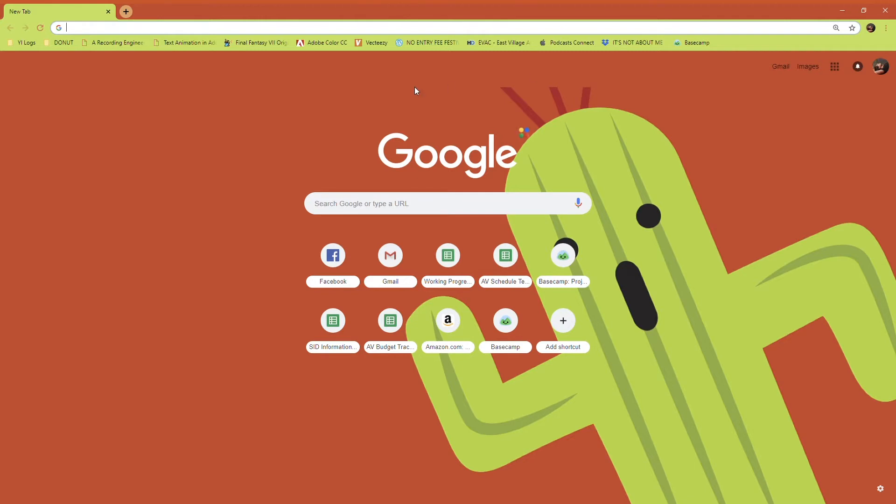
Try to open audacity.org in the browser's address bar.
key("alt+Tab")
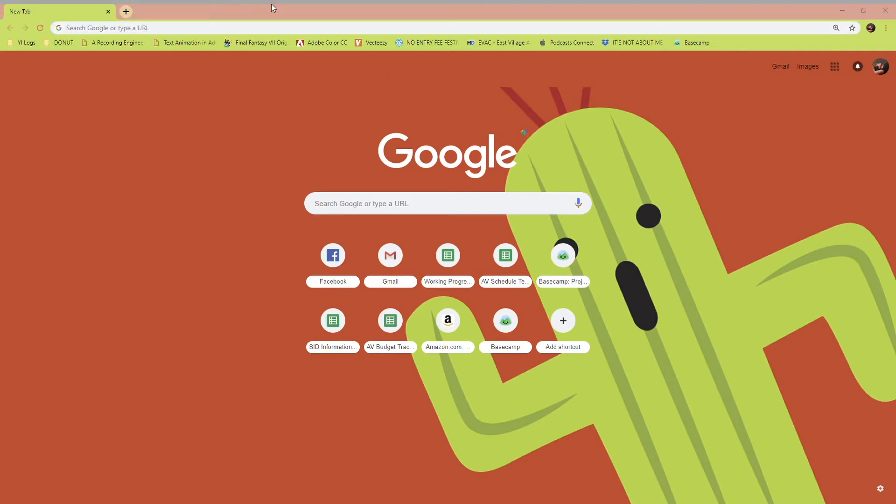
left_click(273, 7)
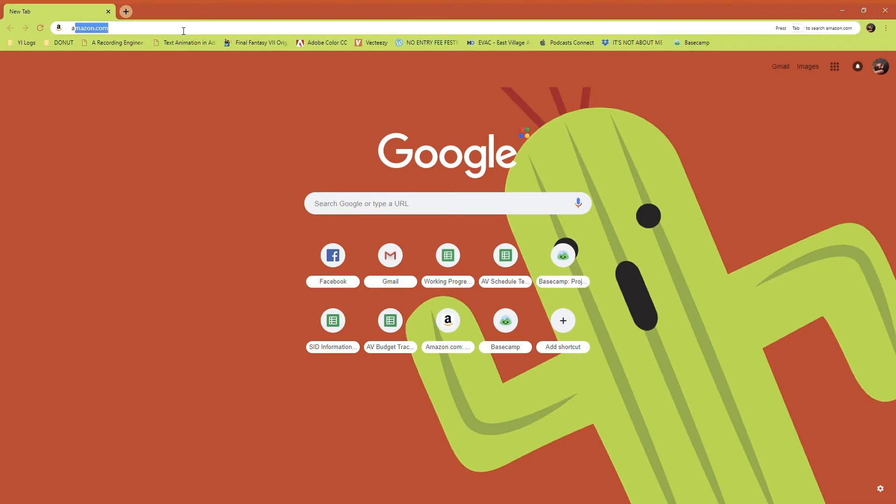
type("audacity.org")
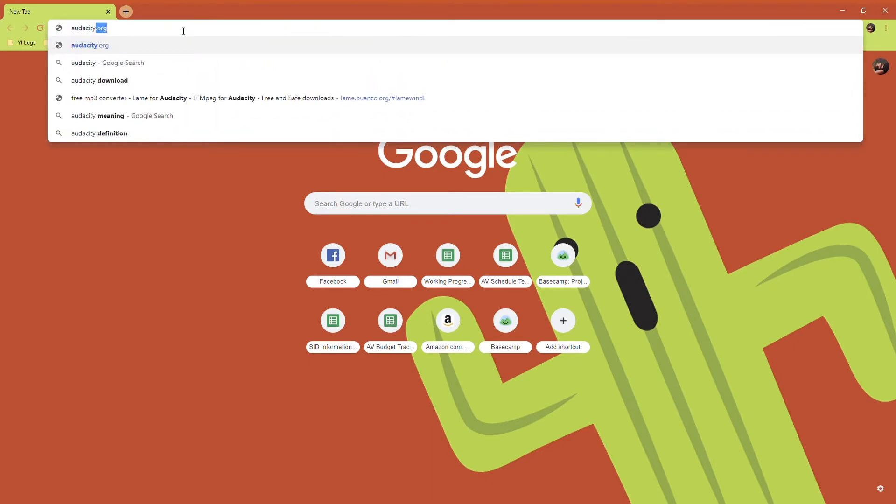
key("Return")
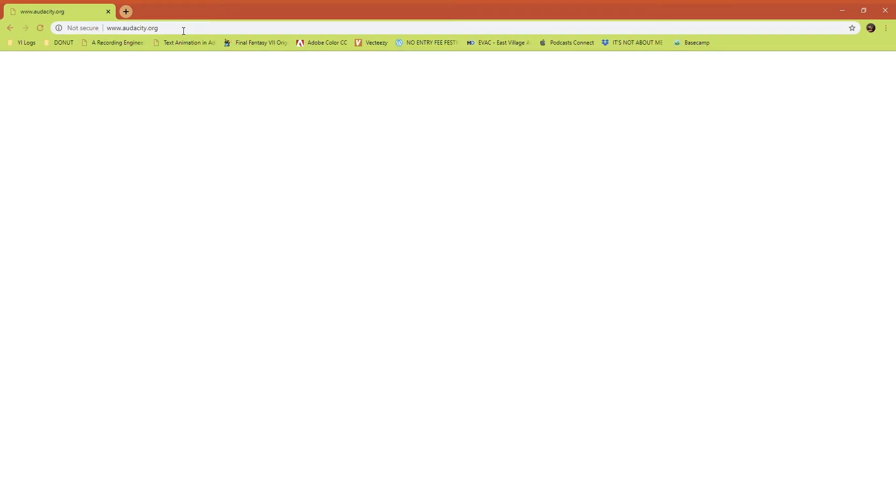
Search Google for audacity.
left_click(183, 31)
type("audacity")
key("Return")
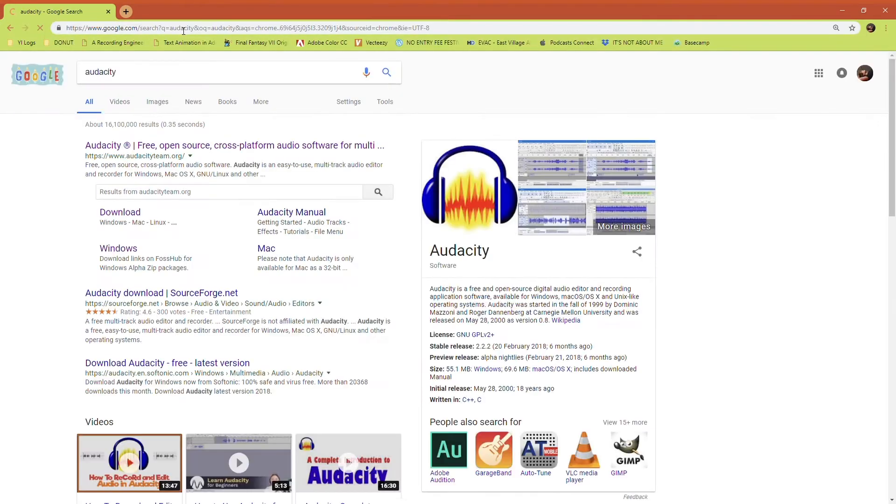
Open the official Audacity website from the results and go to its Windows download page.
left_click(174, 149)
left_click_drag(93, 214, 378, 422)
left_click(378, 423)
mouse_move(284, 130)
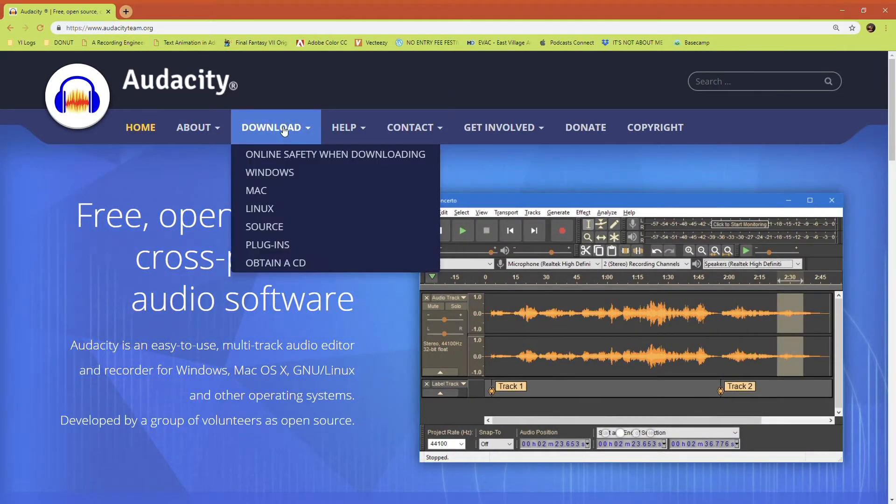
left_click(276, 177)
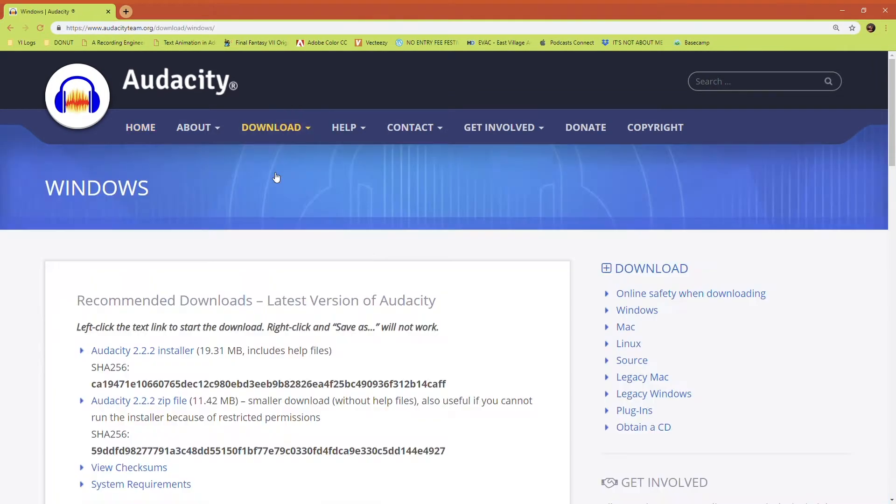
Examine the recommended and optional plug-in and library downloads on the Windows download page.
scroll(401, 299, "down", 3)
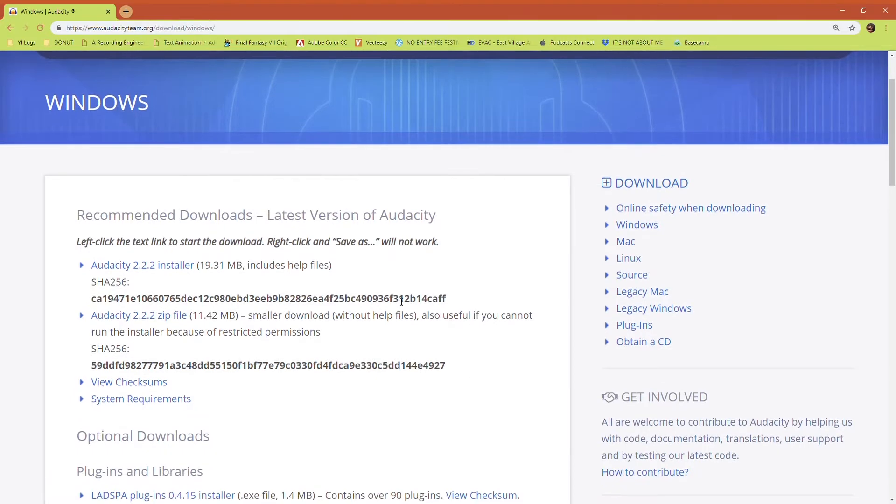
scroll(399, 302, "down", 3)
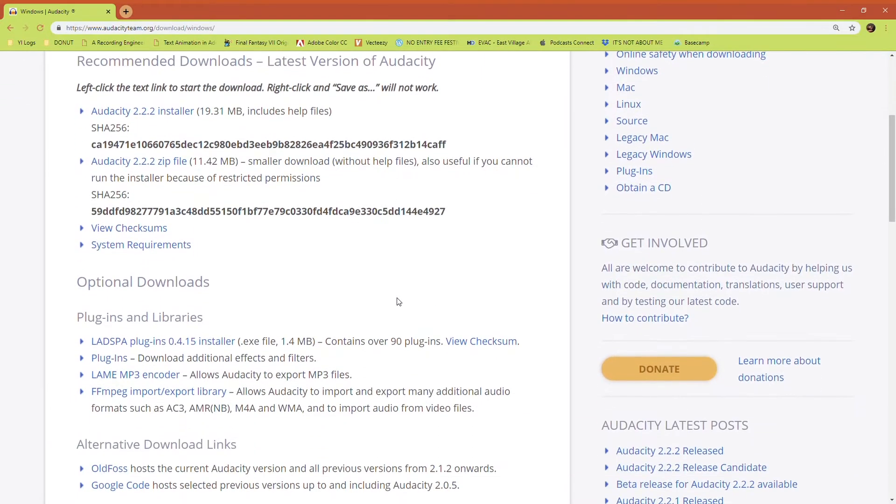
scroll(322, 187, "down", 1)
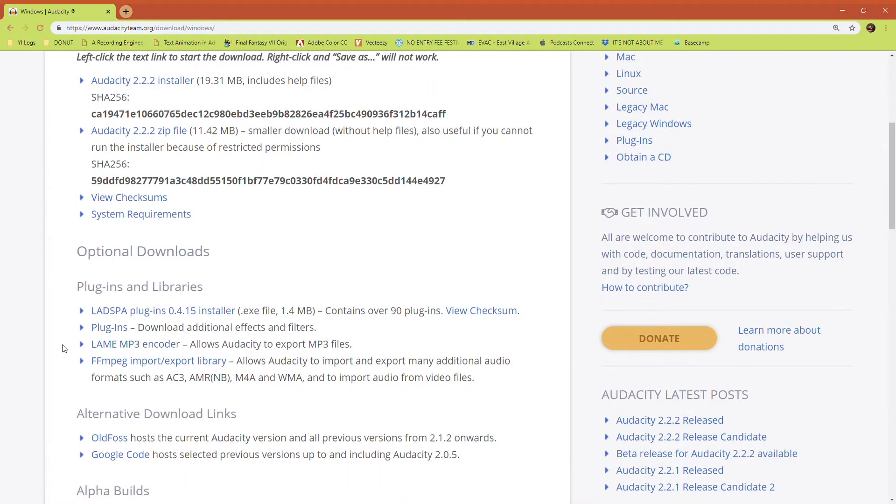
left_click_drag(64, 347, 323, 346)
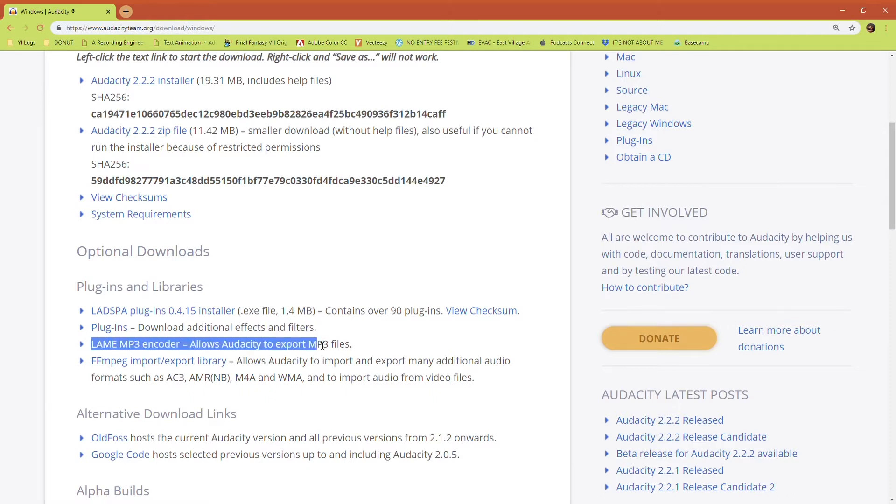
left_click(67, 366)
mouse_move(67, 365)
left_mouse_down()
mouse_move(350, 364)
mouse_move(491, 387)
mouse_move(484, 379)
mouse_move(122, 377)
mouse_move(69, 355)
left_mouse_up()
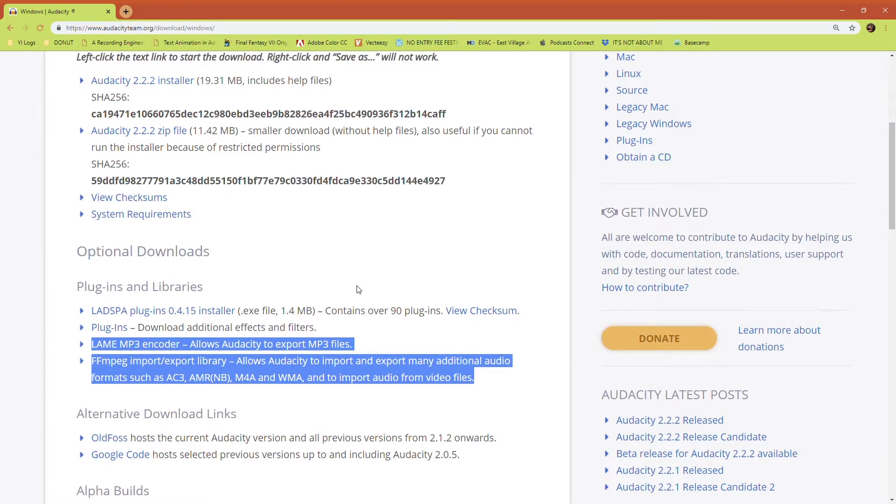
left_click(73, 384)
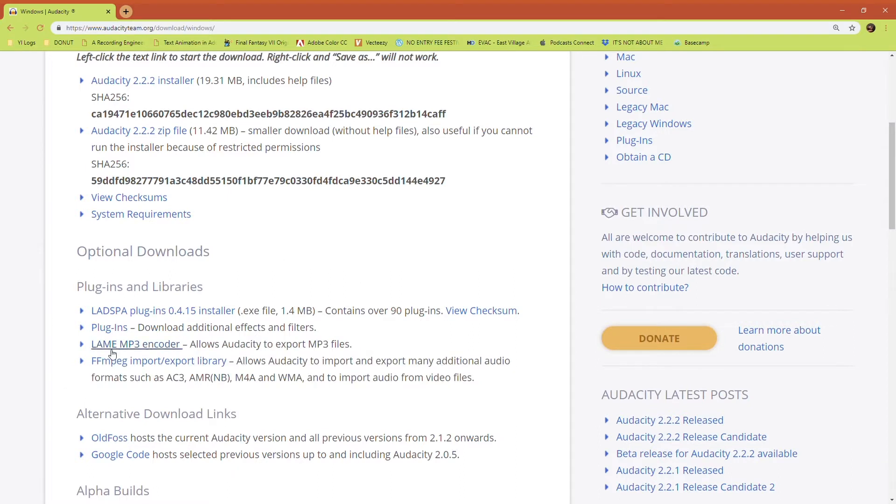
Open the FFmpeg import/export library link and read the Windows installation instructions in the manual.
left_click(116, 362)
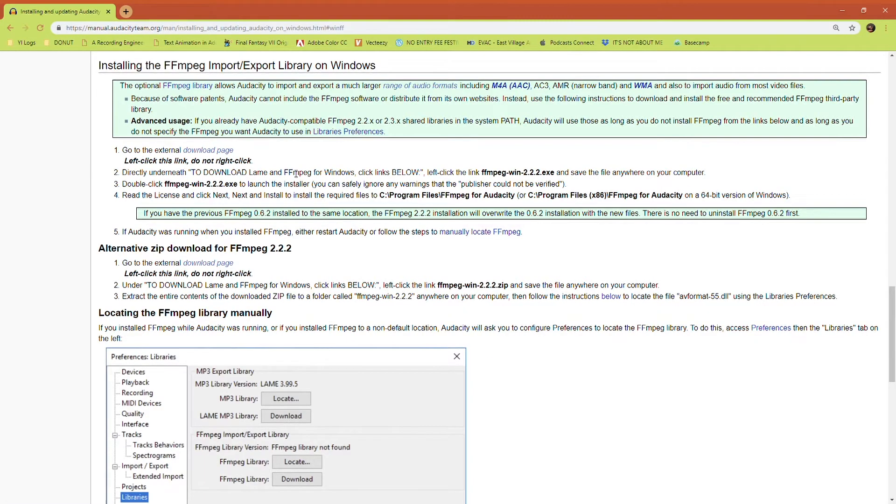
scroll(384, 242, "down", 5)
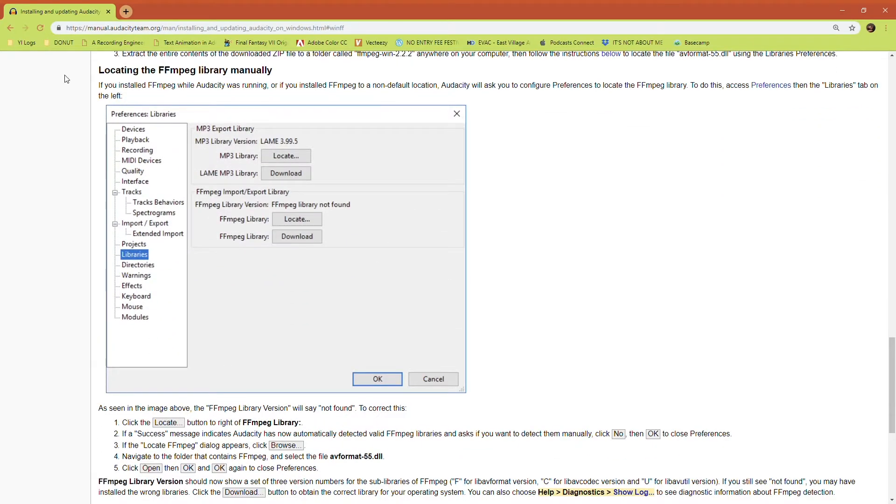
scroll(68, 78, "up", 1)
scroll(69, 78, "up", 2)
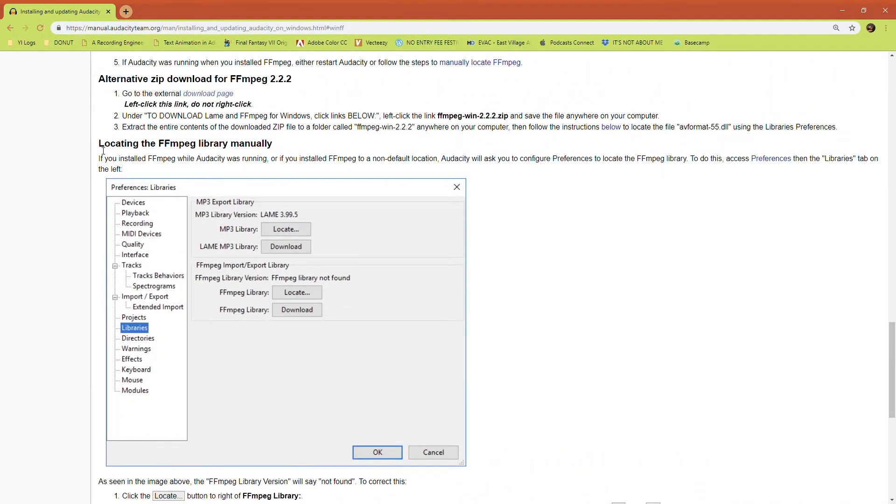
scroll(103, 98, "up", 4)
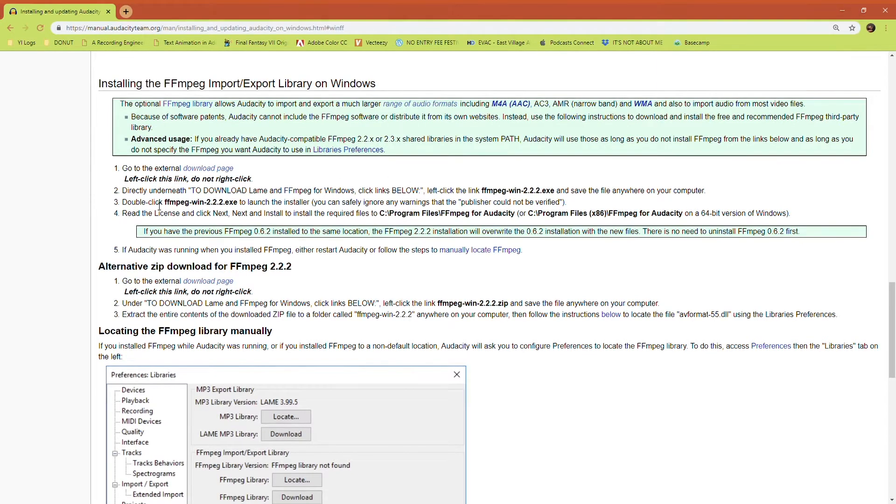
left_click_drag(483, 192, 552, 192)
Return to the Windows download page and open the Mac download page instead.
left_click(10, 27)
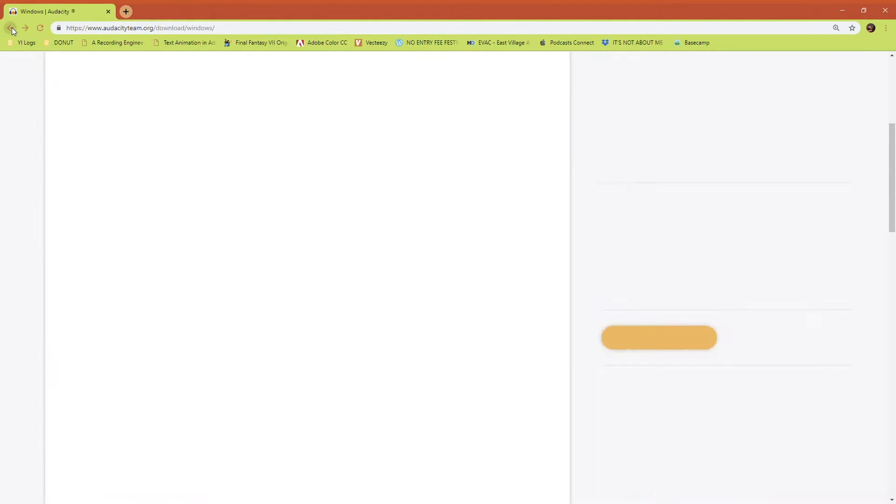
scroll(265, 156, "up", 1)
scroll(266, 157, "up", 3)
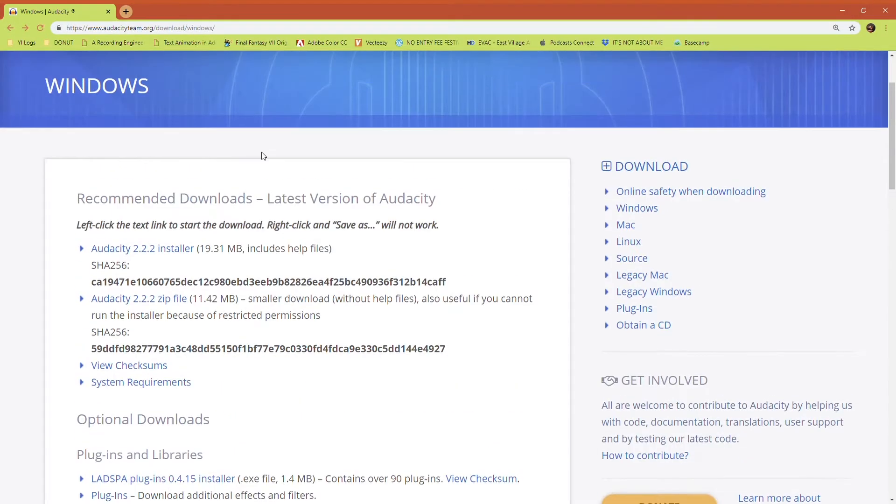
left_click(10, 27)
mouse_move(272, 128)
left_click(261, 192)
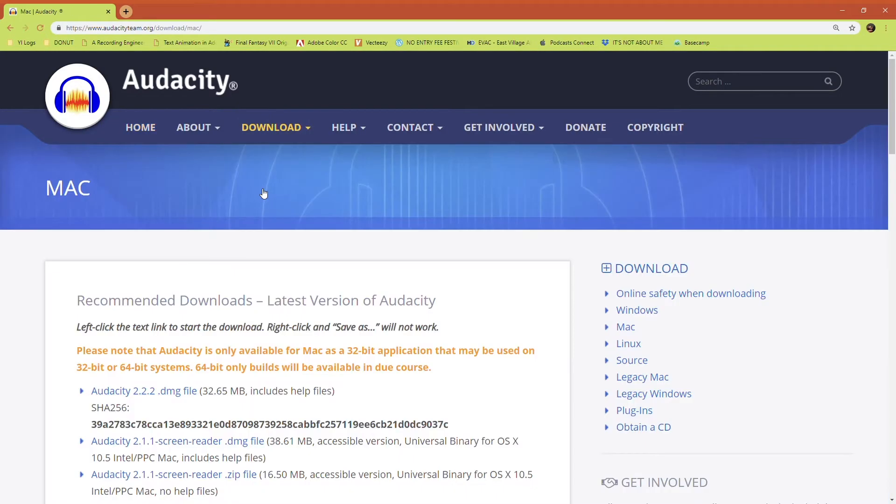
Examine the Mac downloads and the optional LAME and FFmpeg library entries.
scroll(336, 284, "down", 2)
scroll(337, 284, "down", 2)
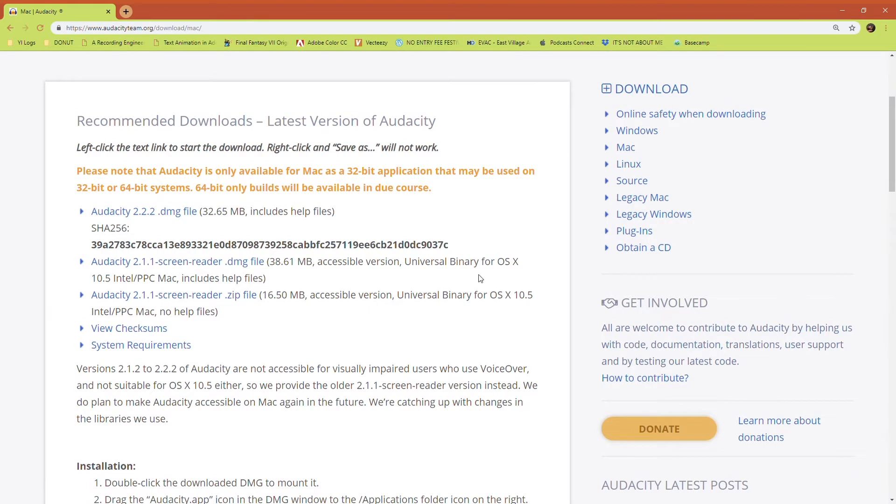
scroll(293, 321, "down", 7)
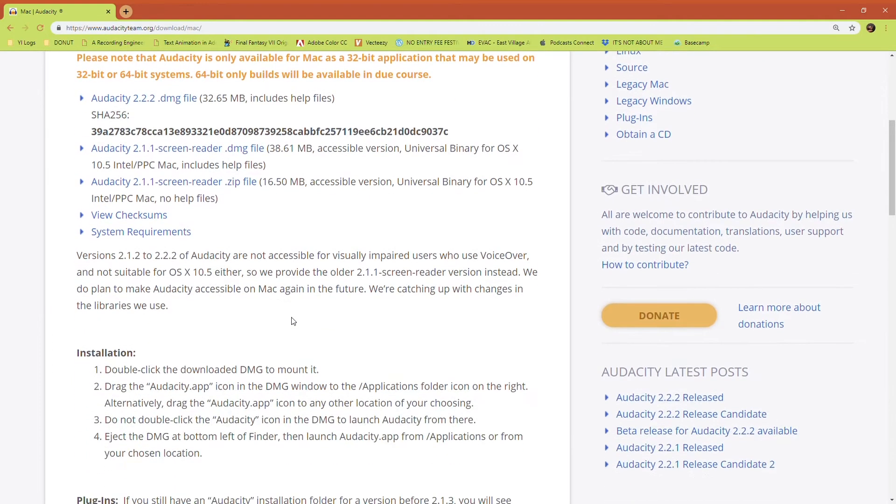
scroll(297, 322, "down", 5)
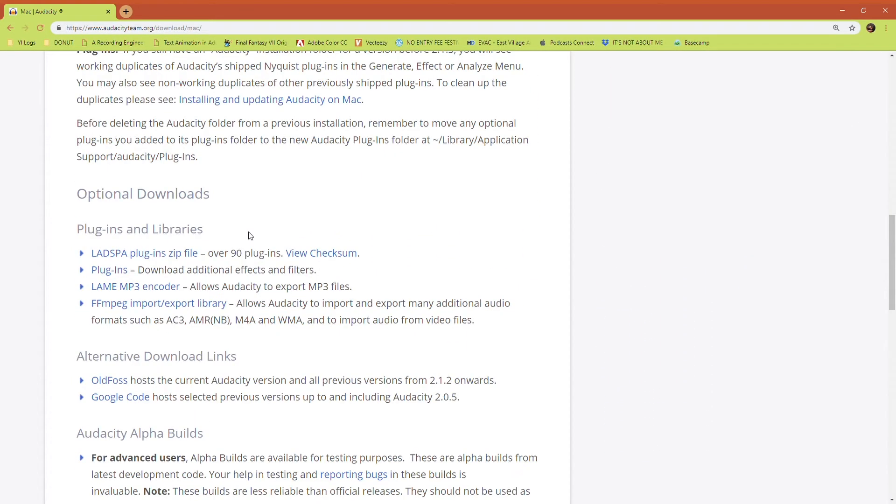
left_click_drag(496, 328, 32, 290)
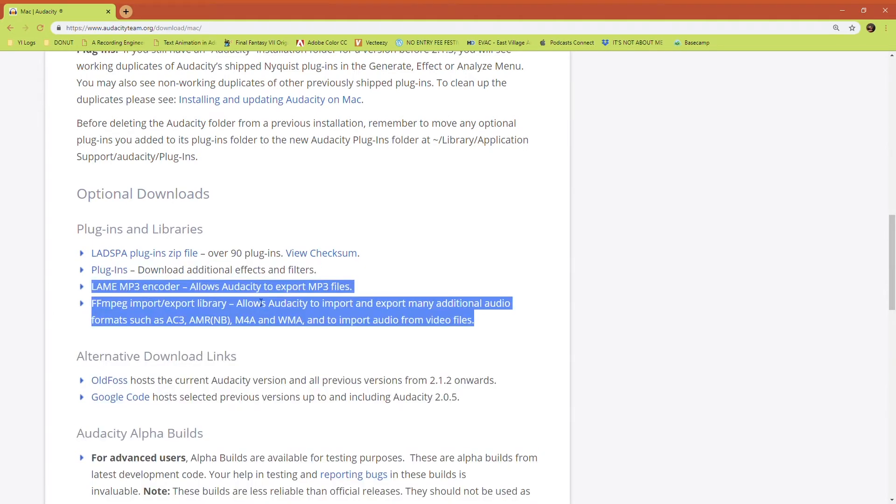
left_click(78, 330)
Open the LAME MP3 encoder FAQ and follow it to the Installing and updating on Mac OS X guide.
left_click(145, 287)
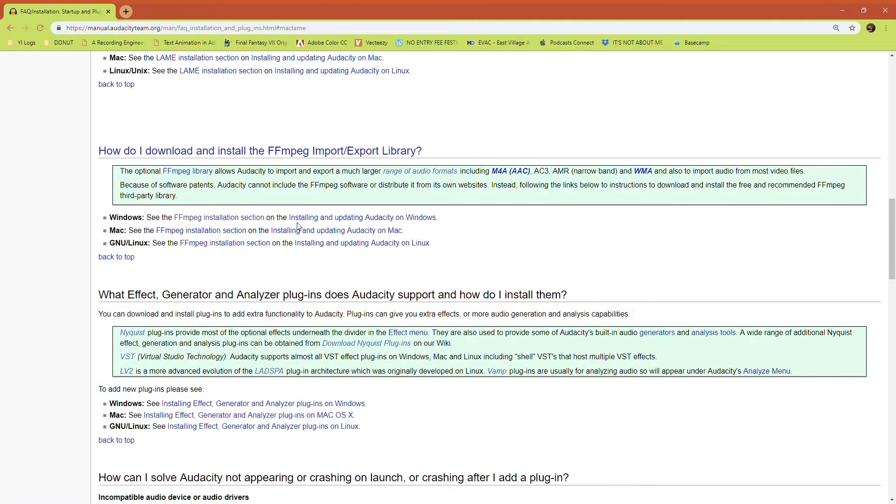
left_click(314, 233)
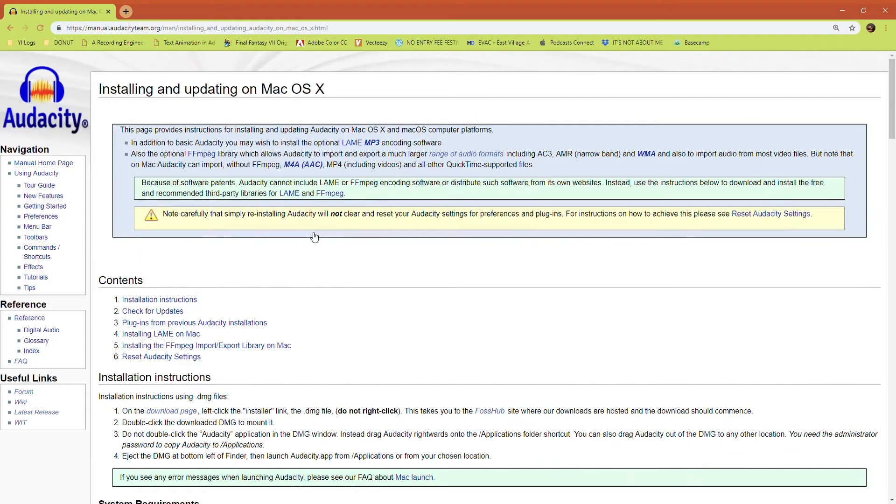
Read the Installing LAME on Mac and FFmpeg Import/Export Library on Mac sections of the guide.
scroll(348, 298, "down", 4)
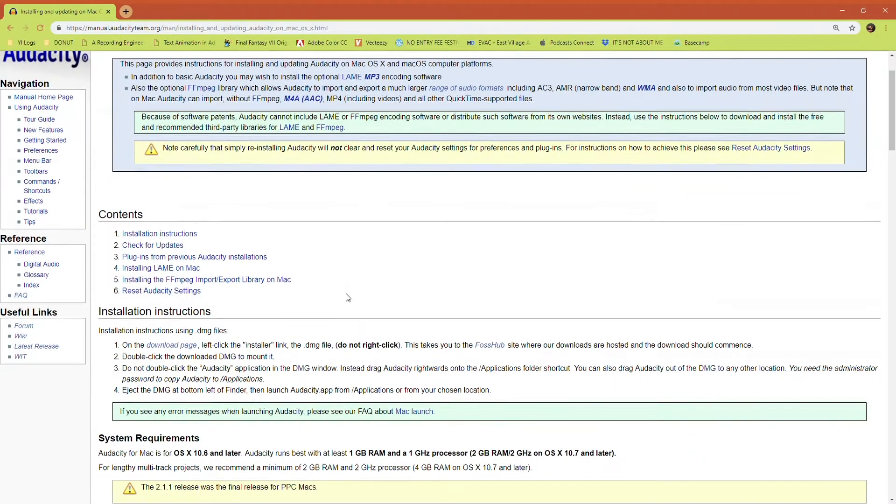
scroll(348, 297, "down", 12)
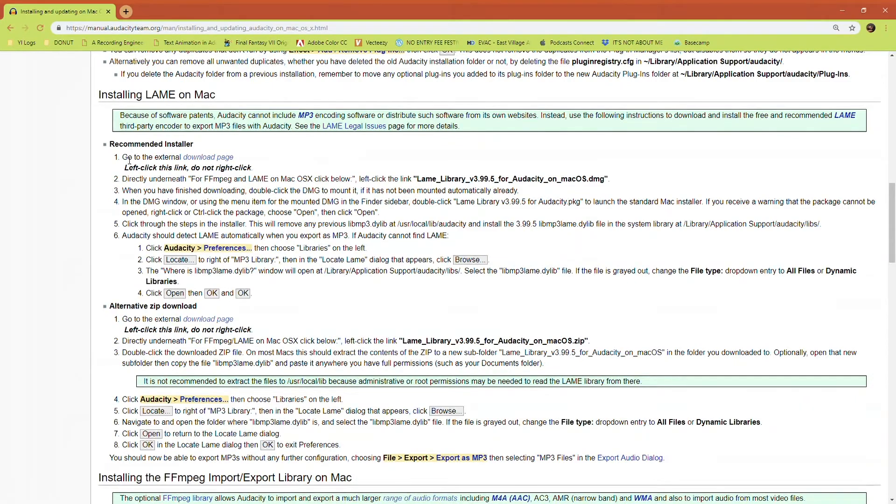
left_click_drag(98, 95, 232, 98)
scroll(232, 98, "down", 5)
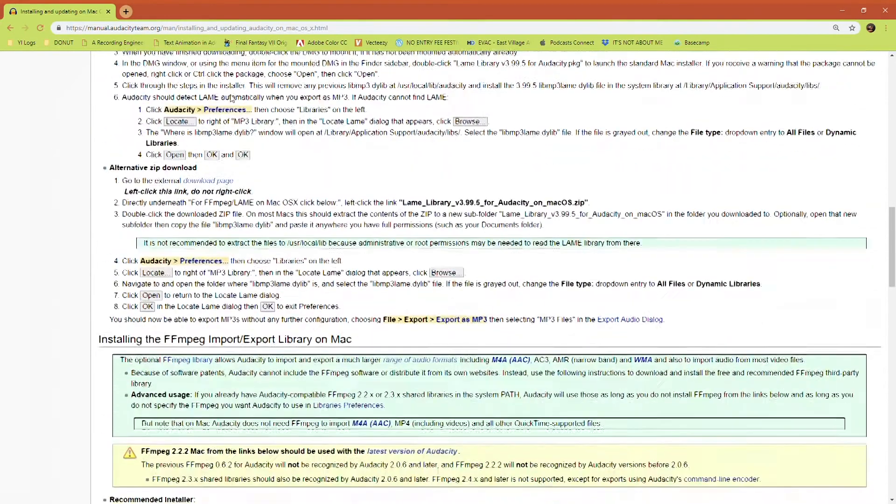
left_click_drag(102, 251, 468, 468)
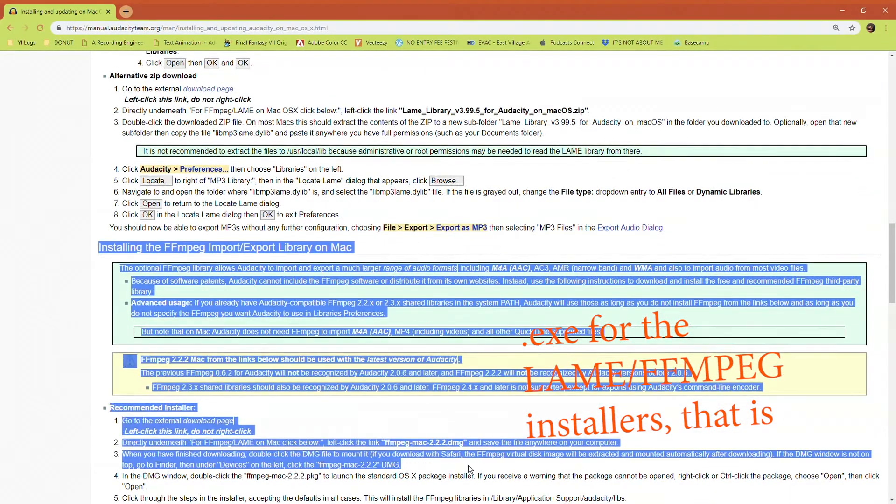
scroll(470, 471, "down", 4)
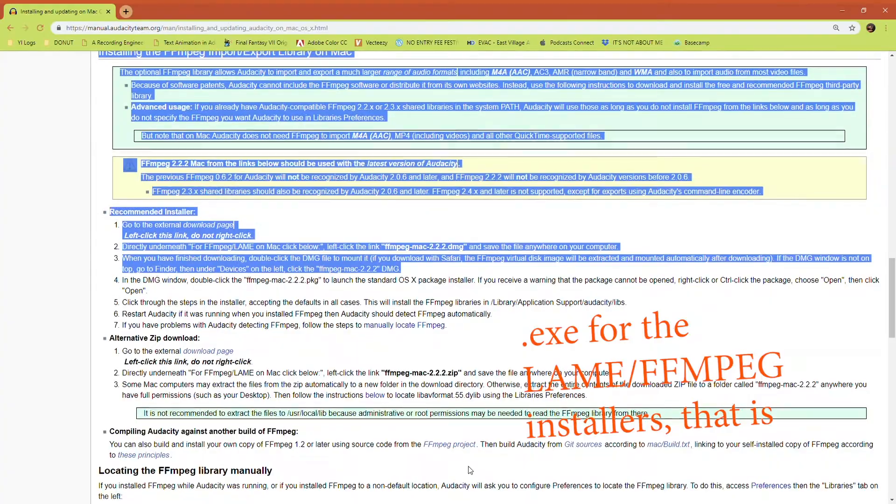
scroll(470, 470, "down", 1)
scroll(469, 466, "up", 6)
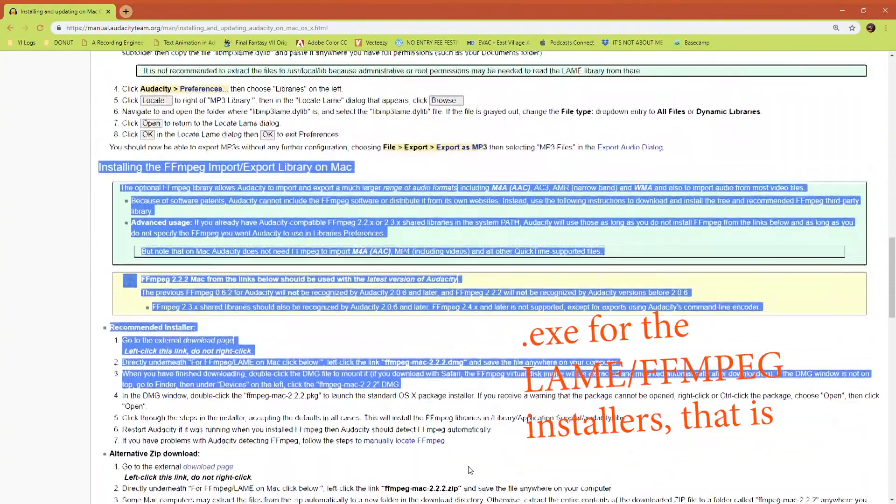
left_click(375, 311)
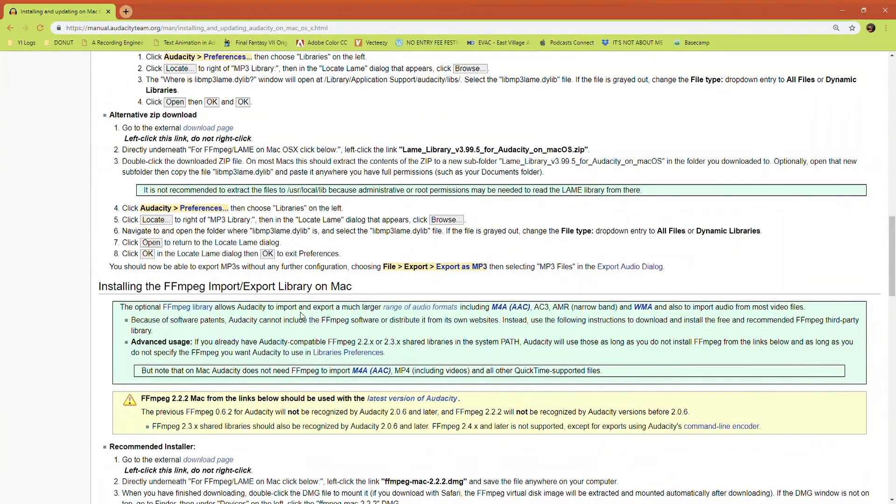
scroll(376, 311, "up", 5)
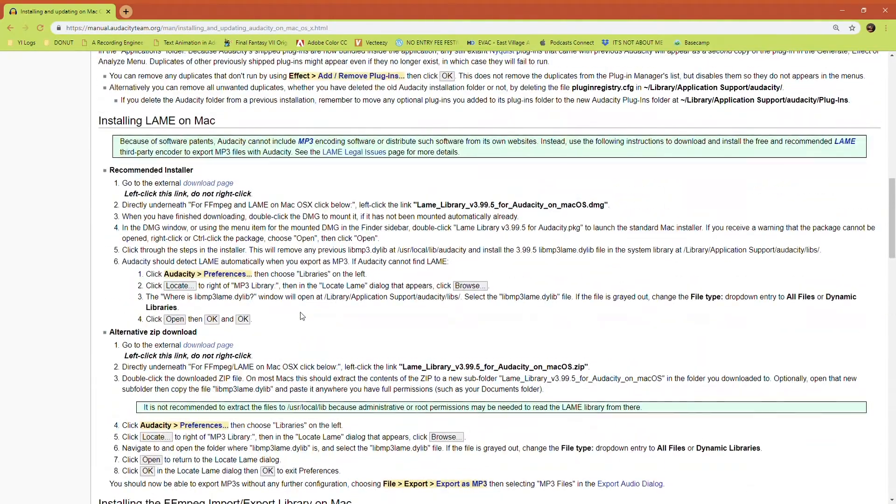
scroll(105, 174, "up", 4)
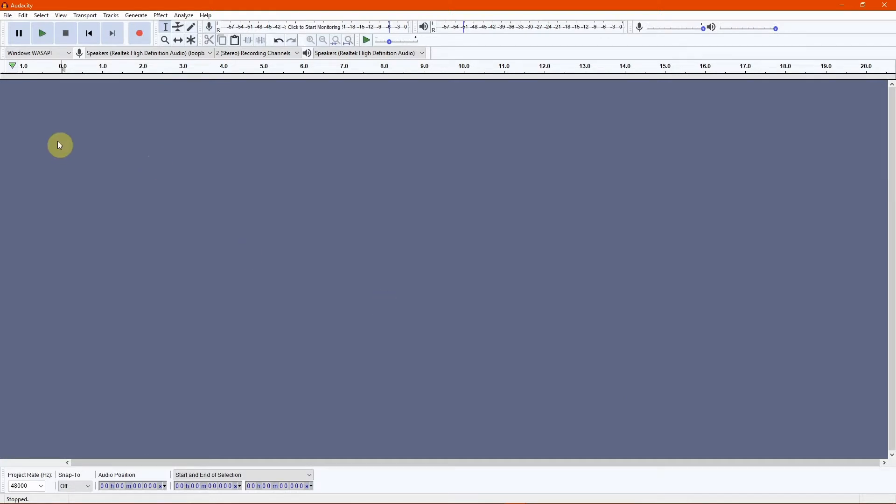
Open Preferences and browse through each category, ending on the Libraries page.
left_click(23, 15)
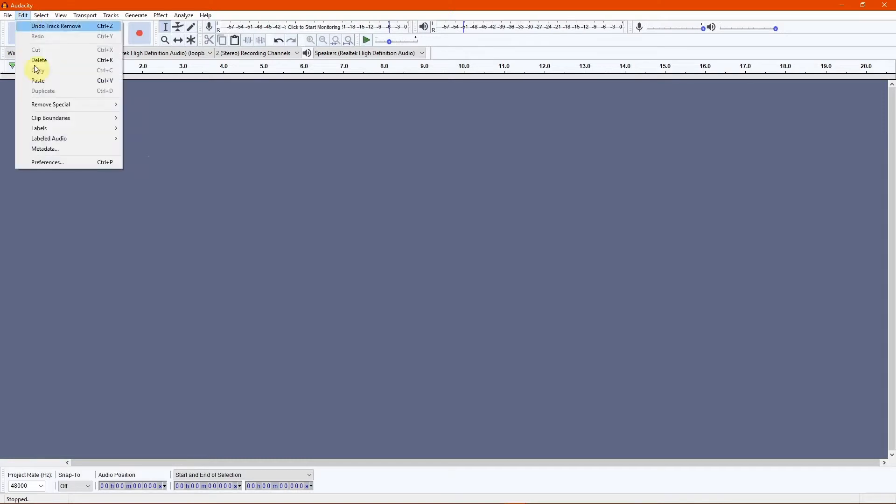
left_click(52, 160)
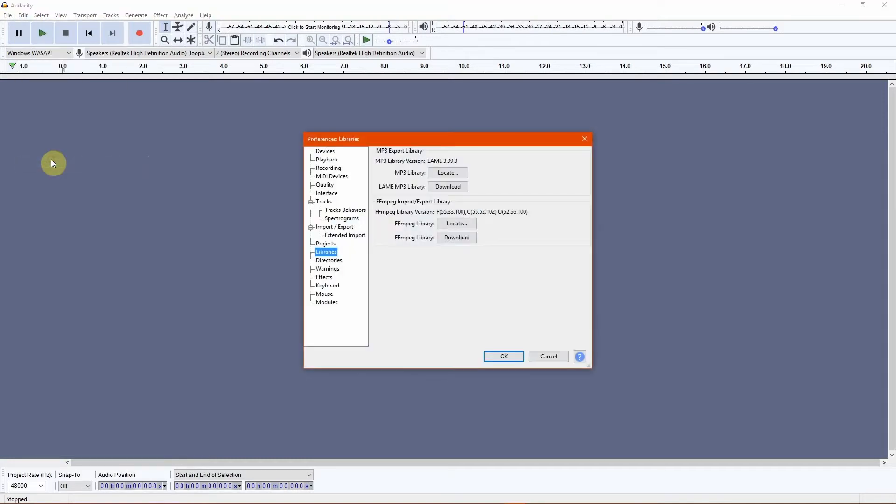
left_click(328, 153)
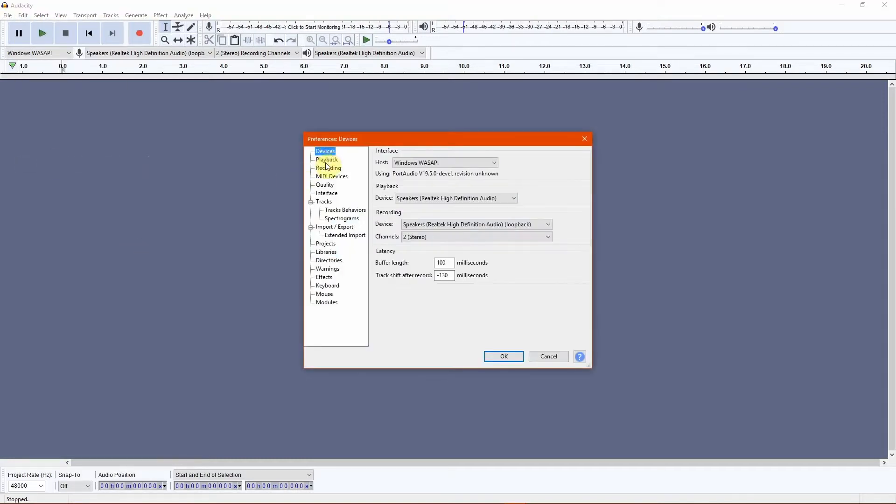
left_click(327, 160)
left_click(327, 177)
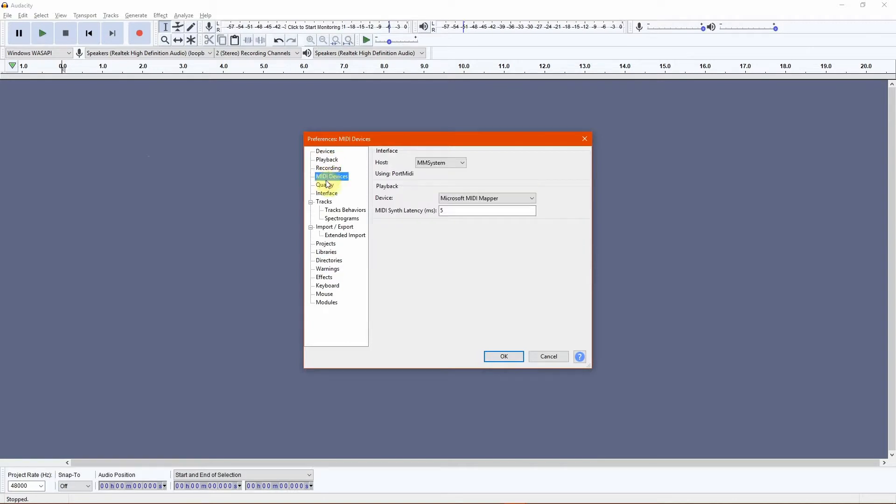
left_click(326, 186)
left_click(327, 193)
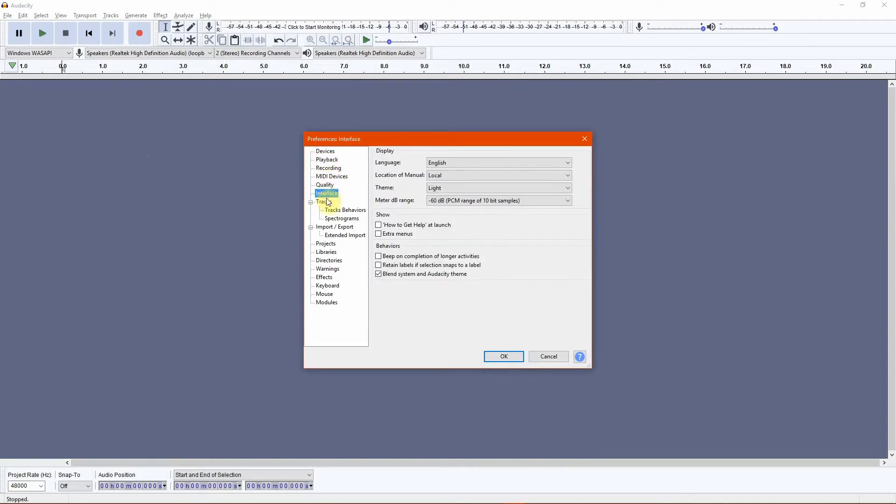
left_click(326, 243)
left_click(327, 252)
left_click(330, 261)
left_click(328, 270)
left_click(325, 278)
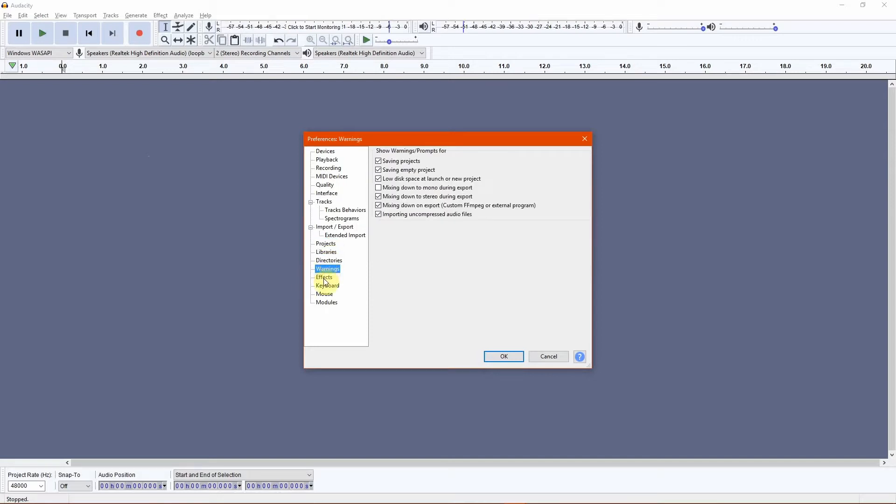
left_click(327, 286)
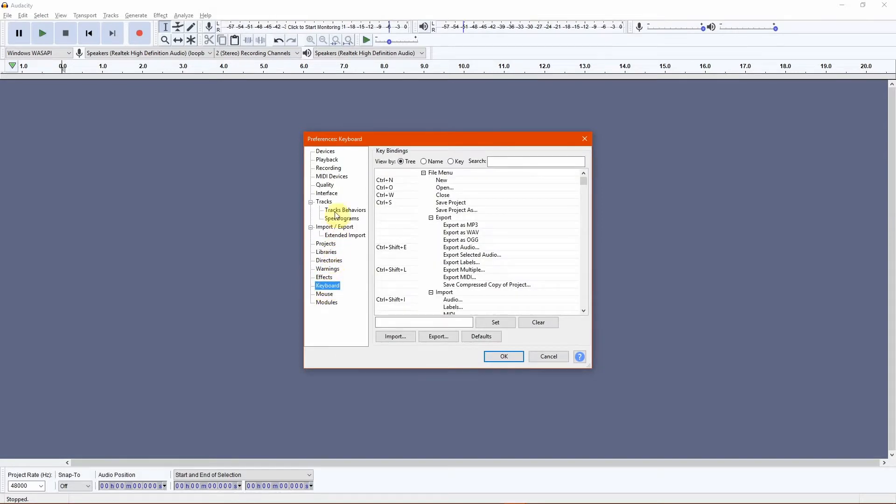
left_click(327, 253)
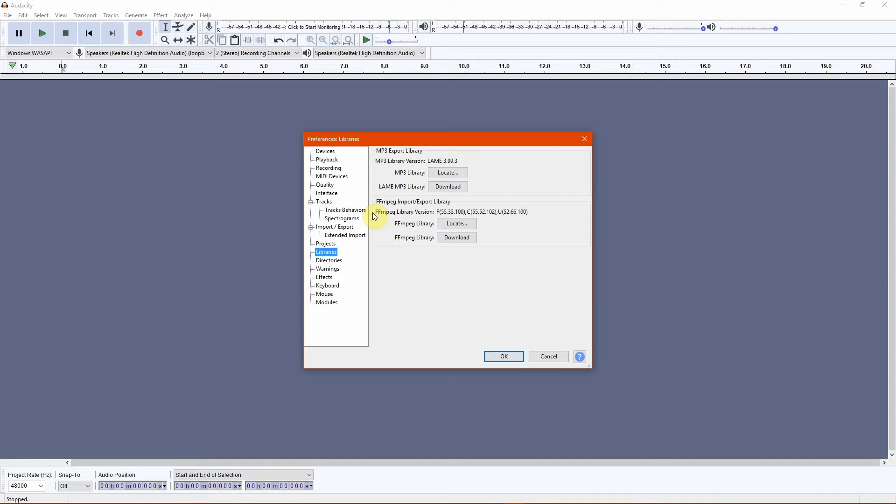
Open the FFmpeg library Locate dialog and cancel it, then reopen and close Preferences without changes.
left_click(457, 224)
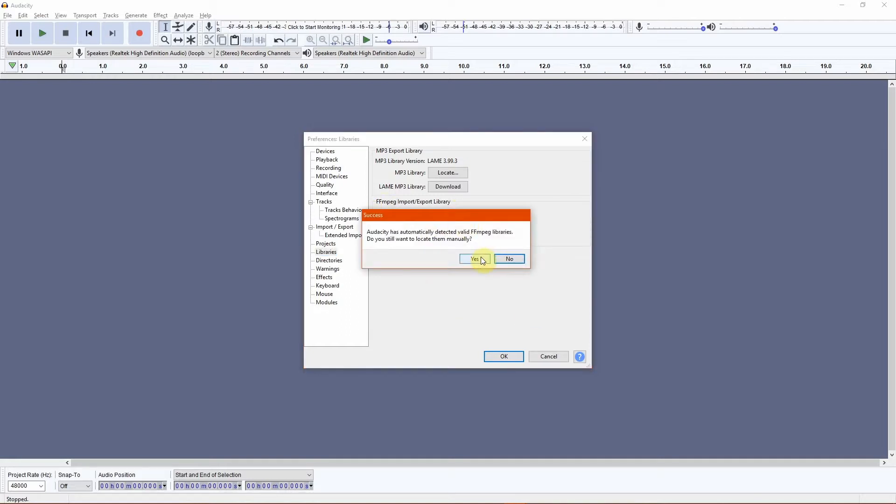
left_click(474, 259)
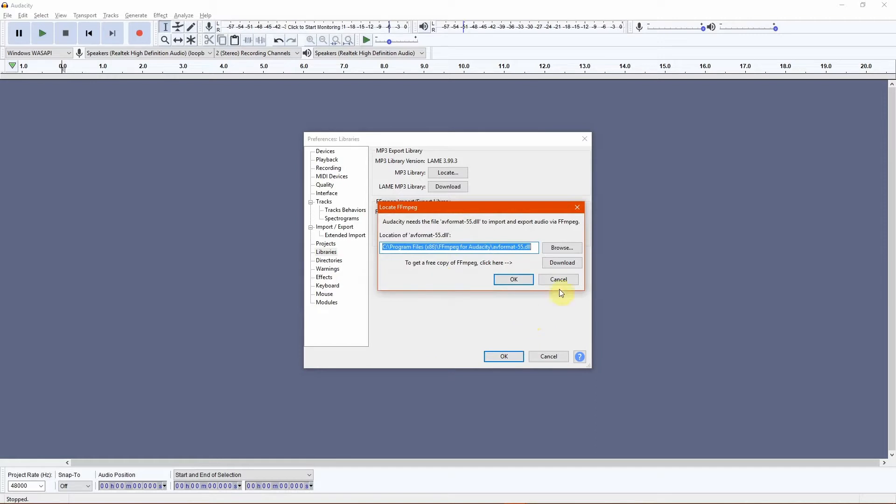
left_click(566, 280)
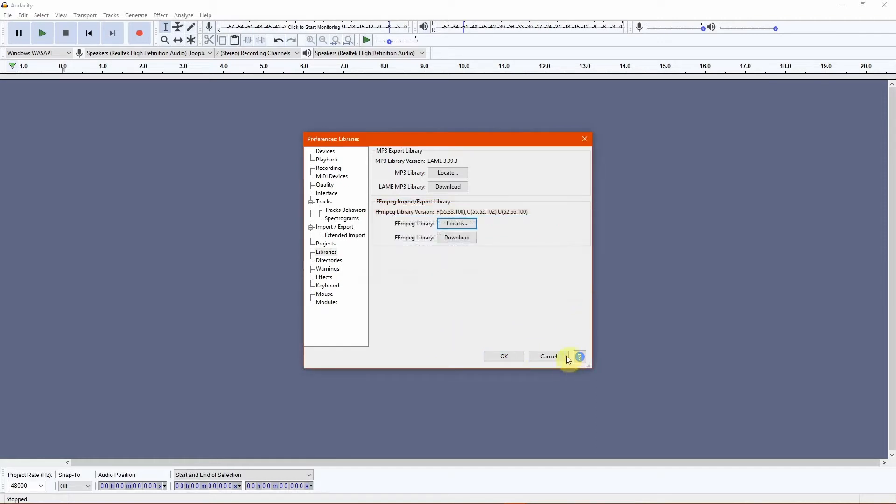
left_click(554, 357)
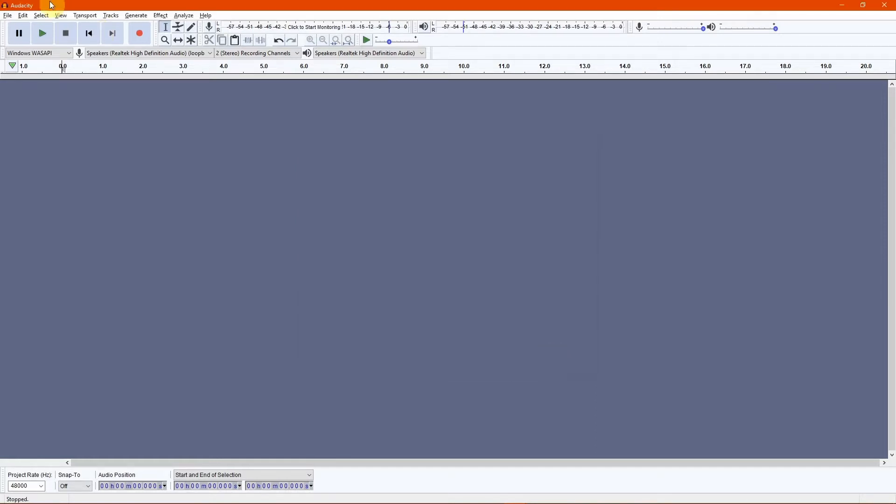
left_click(23, 15)
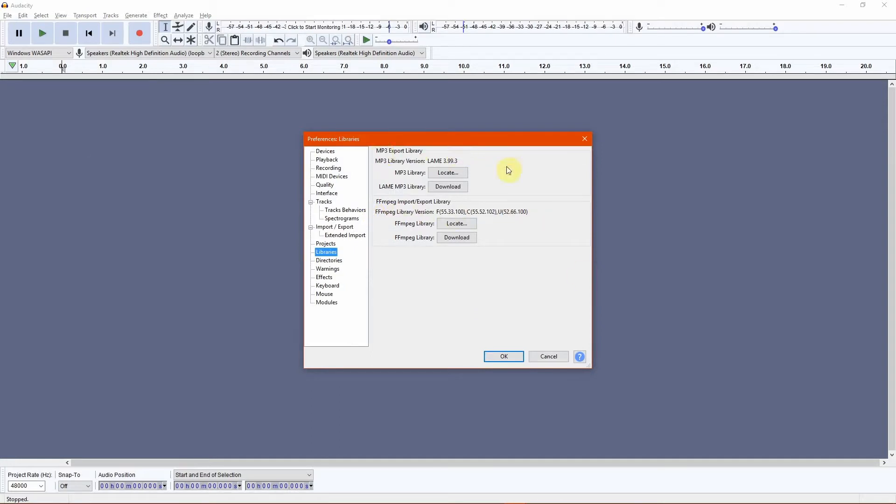
left_click(547, 358)
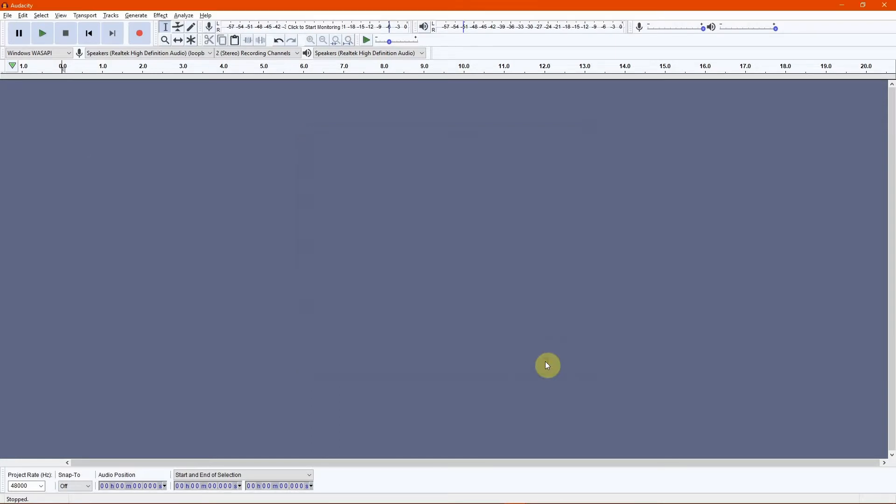
Set the audio host to MME.
left_click(38, 52)
left_click(40, 62)
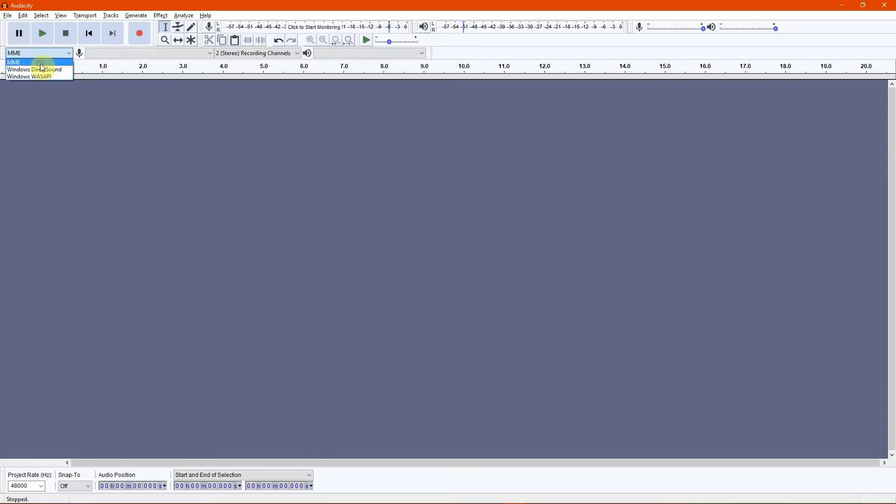
left_click(395, 261)
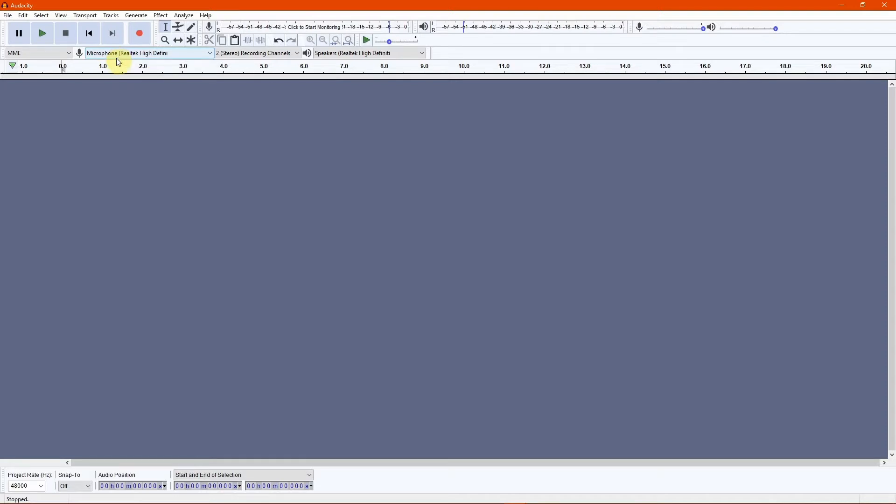
Set the audio host back to Windows WASAPI.
left_click(65, 55)
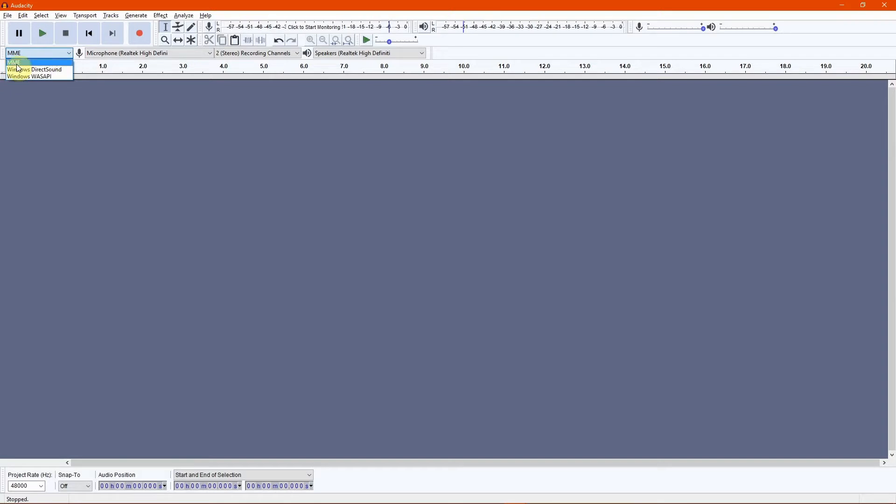
left_click(68, 55)
left_click(66, 54)
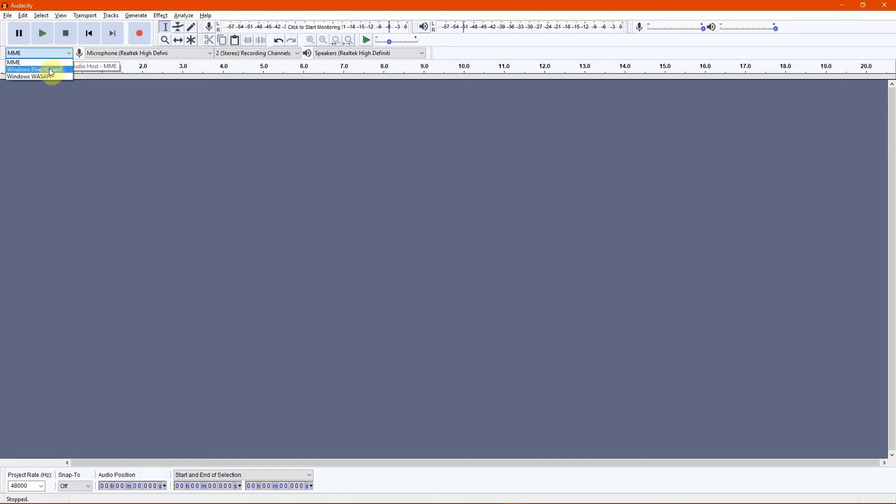
left_click(37, 76)
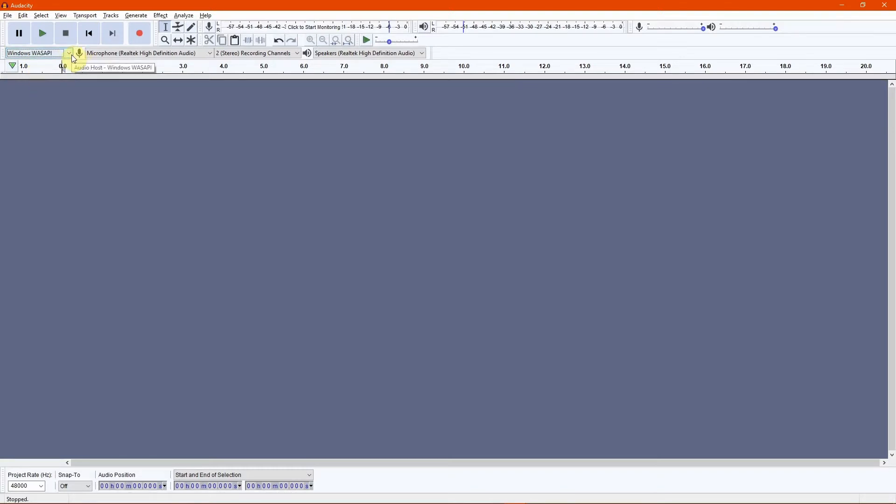
Record a short test clip from the microphone, stop it and close the resulting track.
left_click(145, 36)
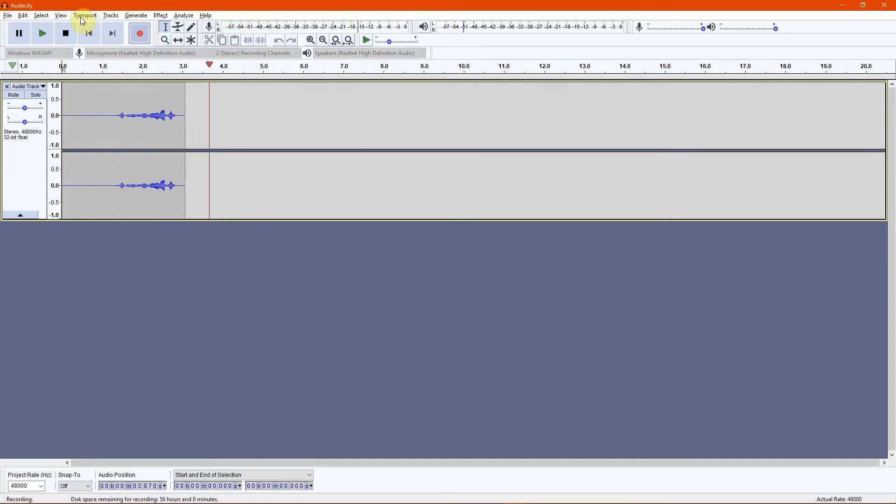
left_click(68, 33)
left_click(7, 87)
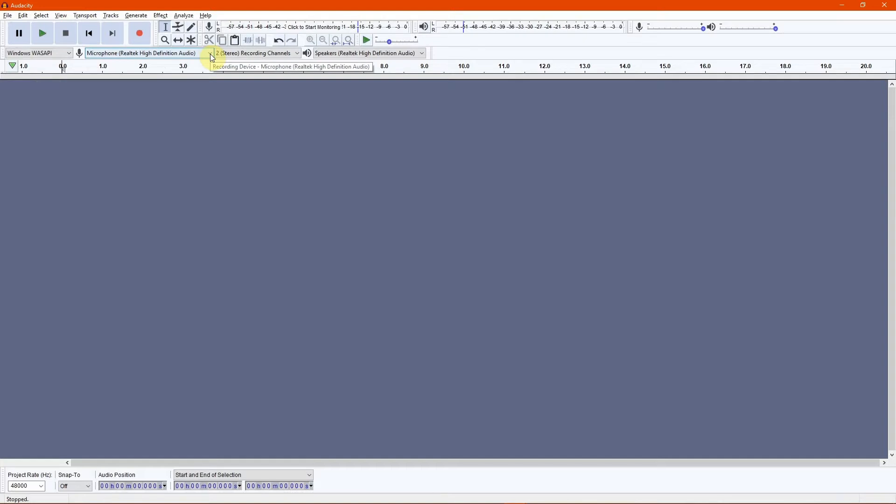
Set the recording device to Speakers (Realtek High Definition Audio) (loopback).
left_click(211, 54)
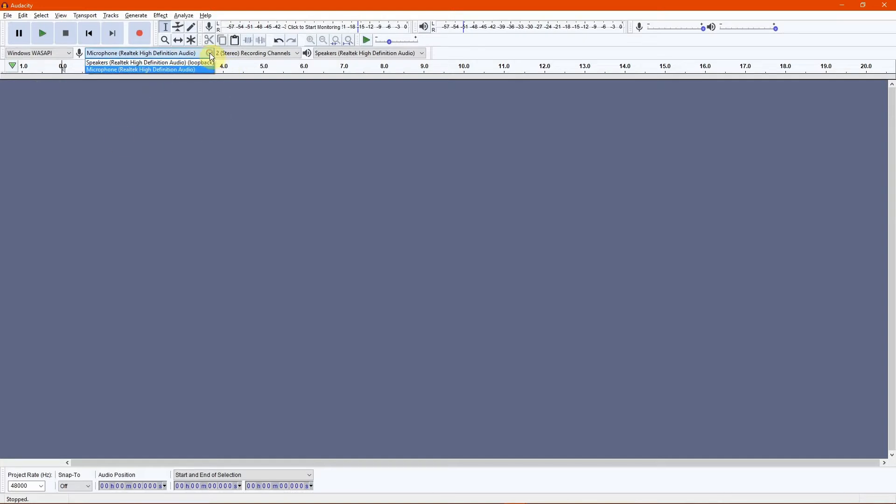
left_click(181, 64)
key("alt+Tab")
key("alt+Tab")
key("alt+Tab")
key("alt+Tab")
key("alt+Tab")
key("alt+Tab")
key("alt+Tab")
key("alt+Tab")
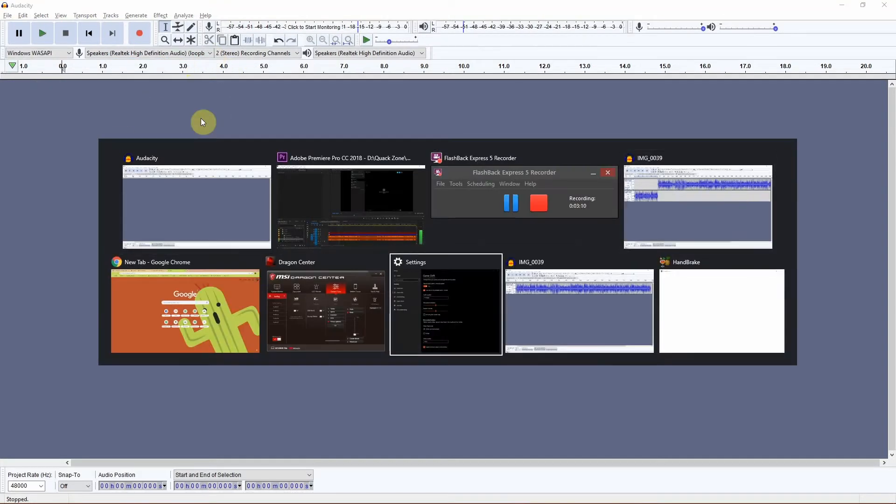
key("alt+Tab")
key("alt+Tab")
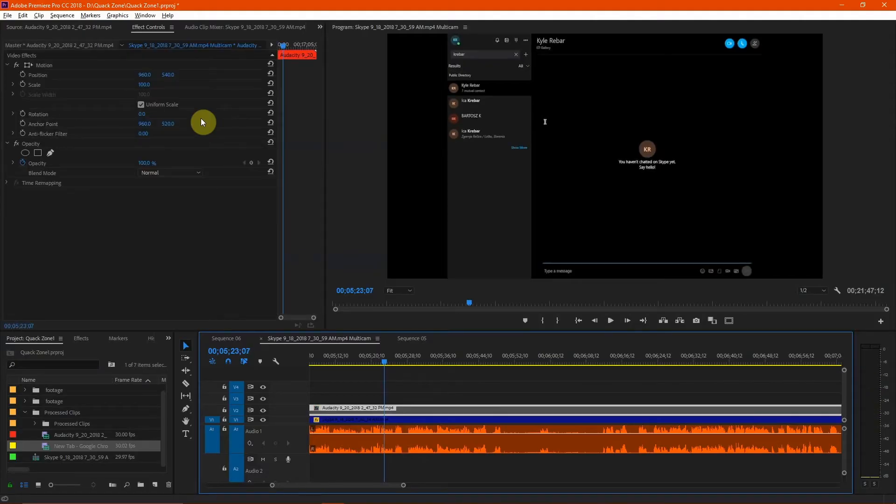
key("alt+shift+Tab")
key("alt+Tab")
key("alt+Tab")
key("alt+Tab")
key("alt+Tab")
key("alt+Tab")
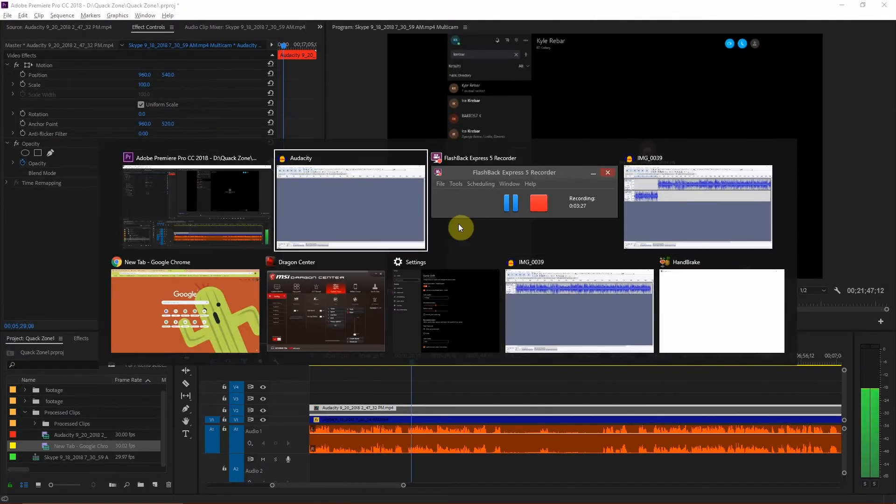
key("alt+Tab")
key("alt+Tab")
key("alt+Tab")
key("alt+Tab")
key("alt+Tab")
key("alt+Tab")
key("alt+Tab")
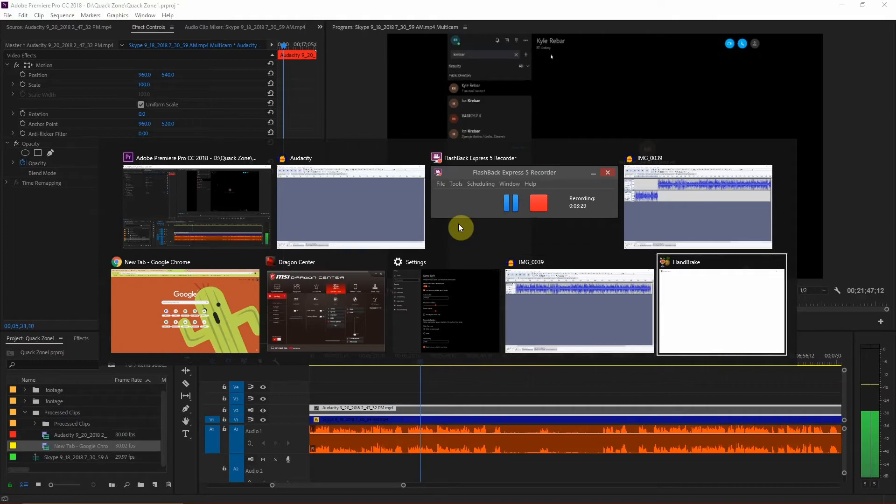
key("alt+Tab")
key("alt+Tab")
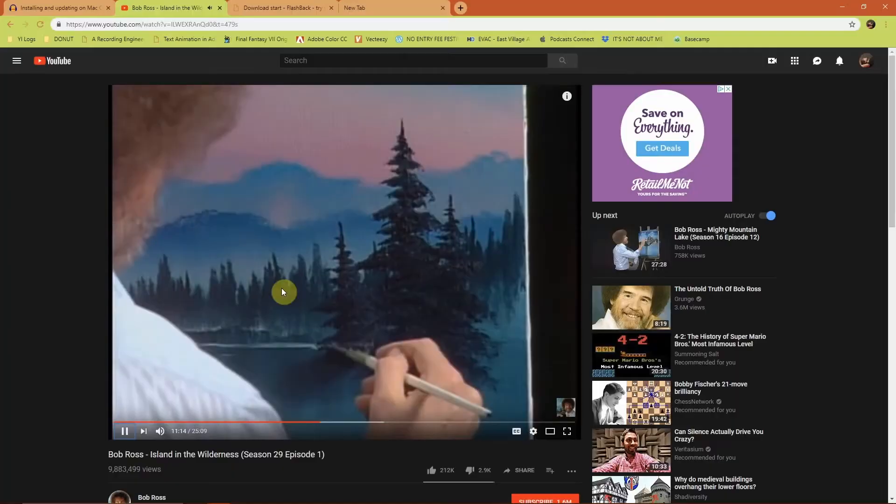
key("alt+Tab")
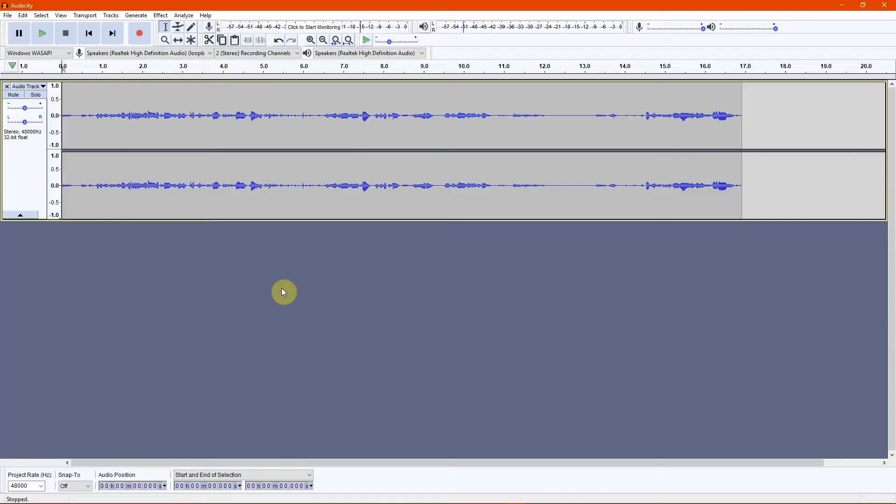
key("alt+Tab")
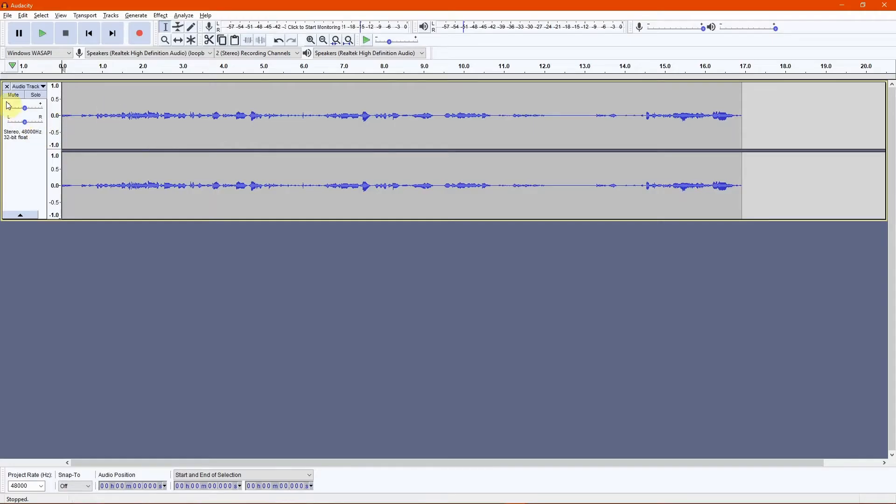
Close the existing audio track and start a new recording.
left_click(6, 86)
left_click(139, 41)
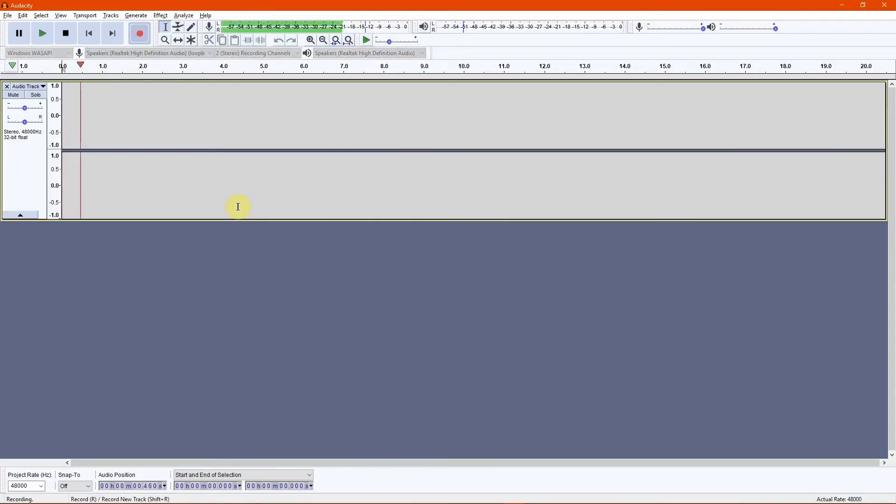
Switch to the playing YouTube video in the browser and back to Audacity while recording.
key("alt+Tab")
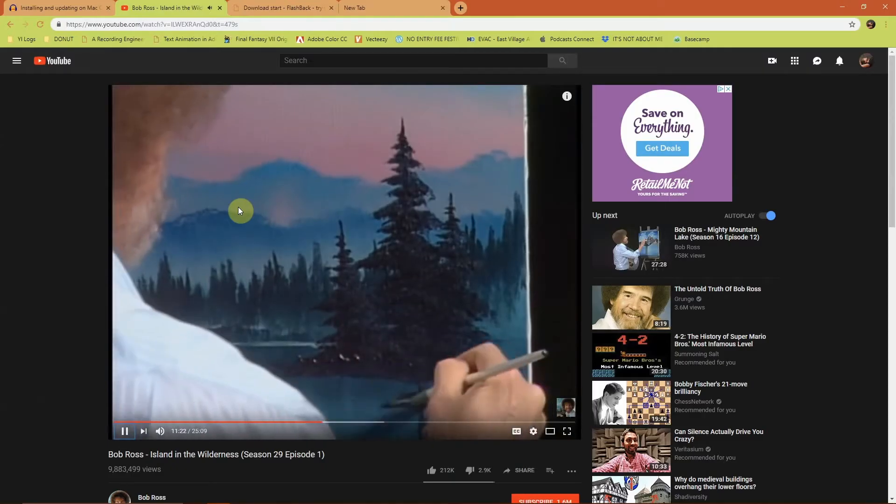
key("alt+Tab")
key("alt+Tab")
key("alt+Tab")
key("alt+Tab")
key("alt+Tab")
key("alt+Tab")
key("alt+Tab")
key("alt+Tab")
key("alt+Tab")
key("alt+Tab")
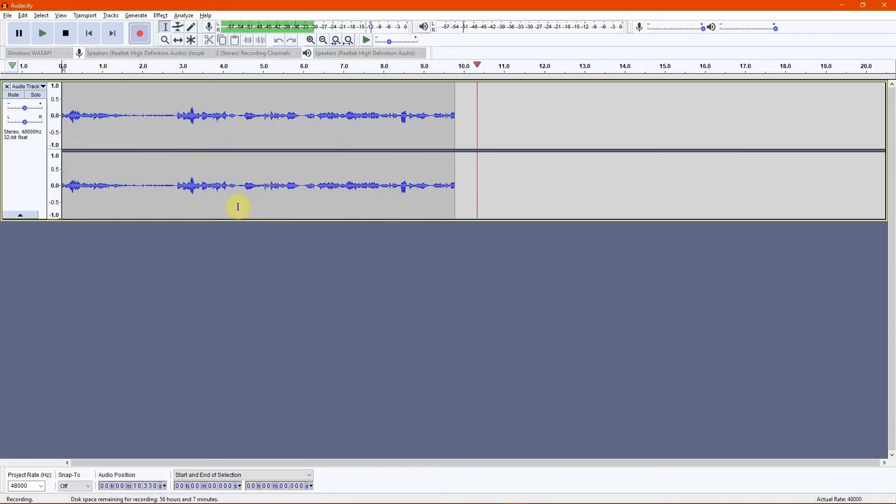
Switch to the Skype chat window and start a voice call with the contact.
key("alt+Tab")
key("alt+Tab")
key("alt+Tab")
key("alt+Tab")
key("alt+Tab")
key("alt+Tab")
key("alt+Tab")
key("alt+Tab")
key("alt+Tab")
key("alt+Tab")
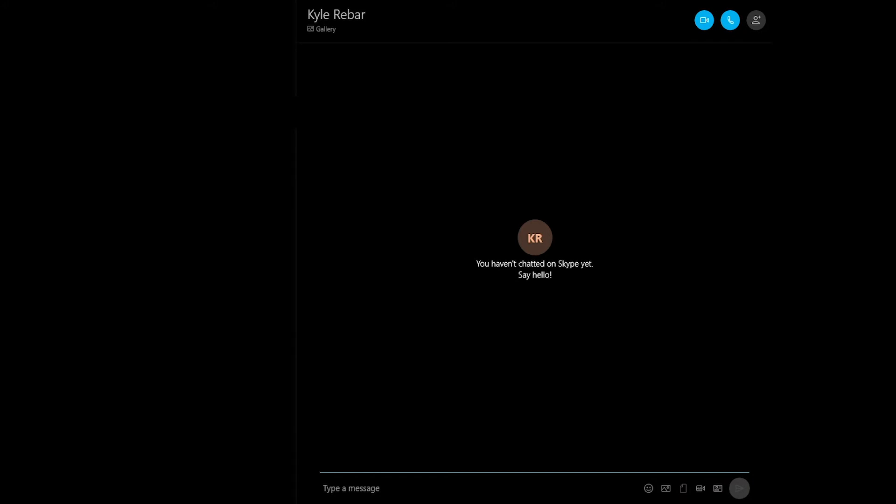
left_click(731, 20)
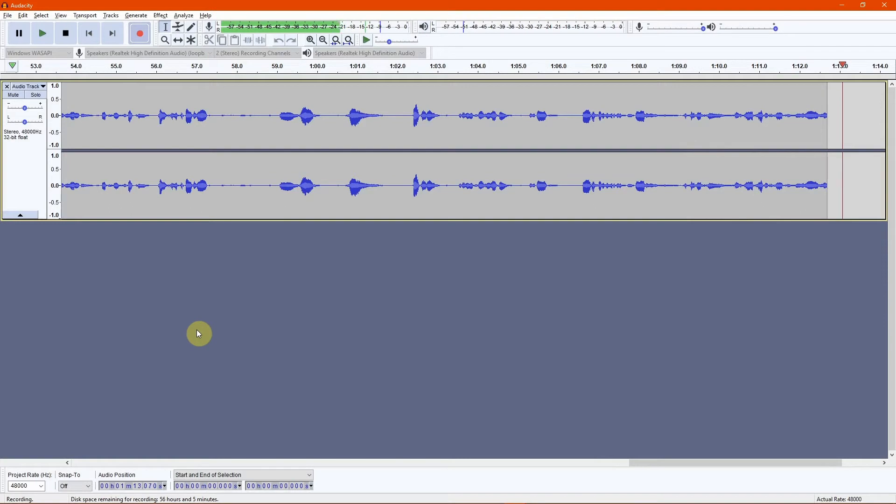
Enlarge the audio track's height and stop the recording.
left_click_drag(30, 219, 30, 348)
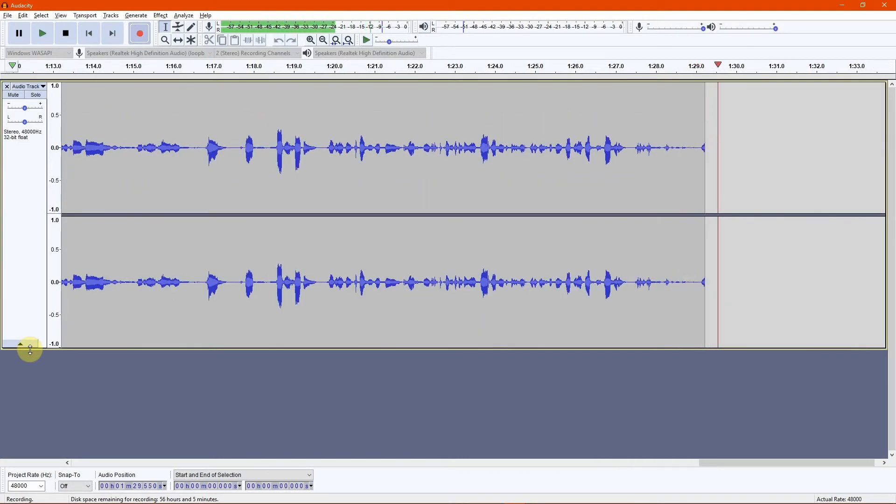
key("space")
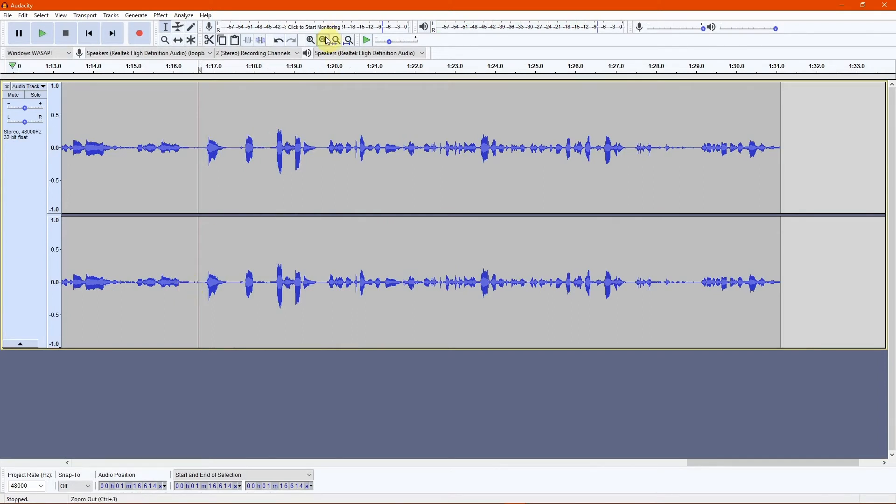
Zoom out on the recorded call and play it back from a point in the middle.
left_click(324, 39)
left_click(324, 40)
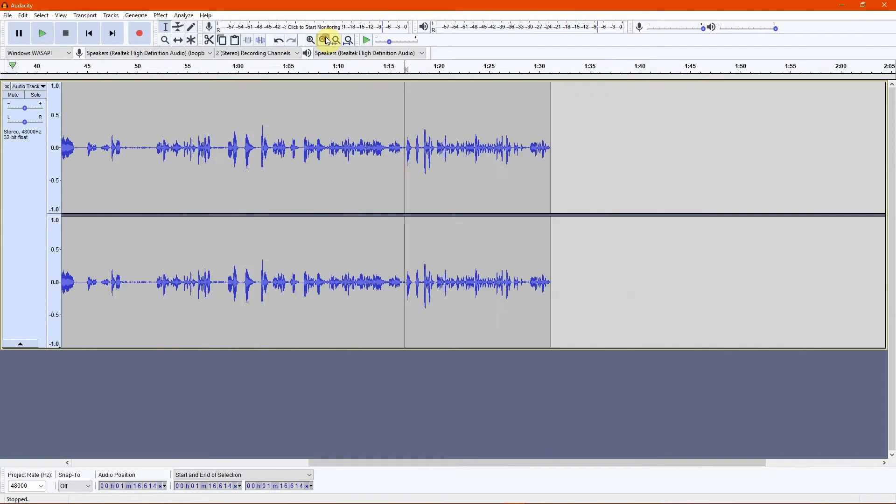
left_click(324, 39)
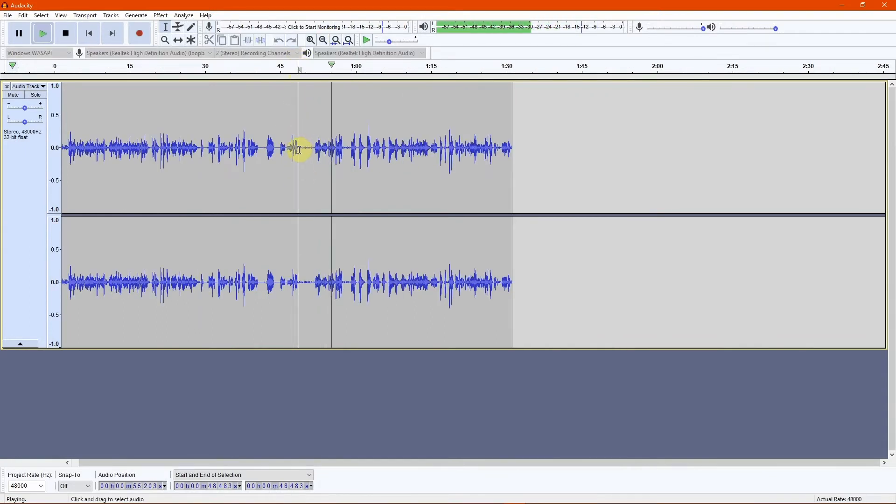
left_click(345, 152)
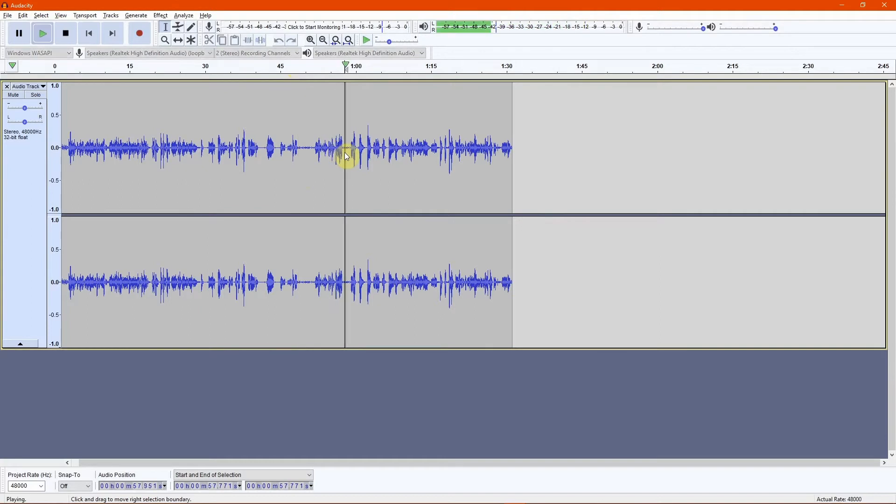
key("space")
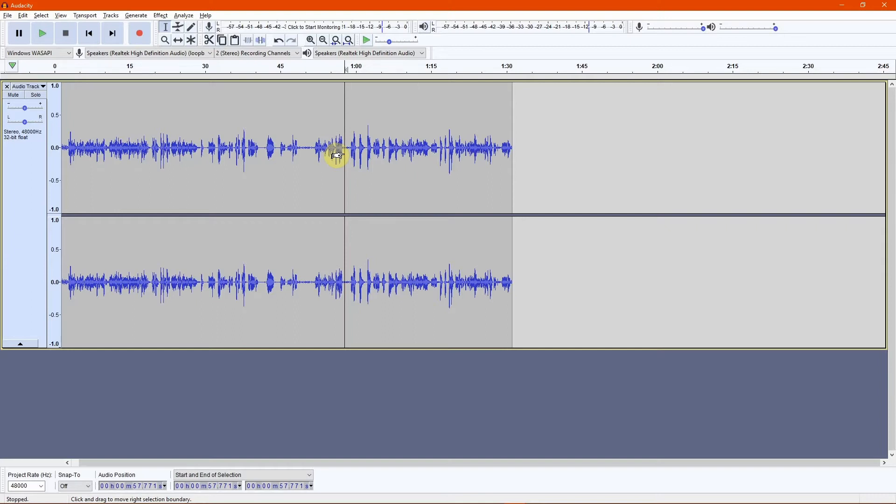
left_click(538, 173)
left_click(303, 149)
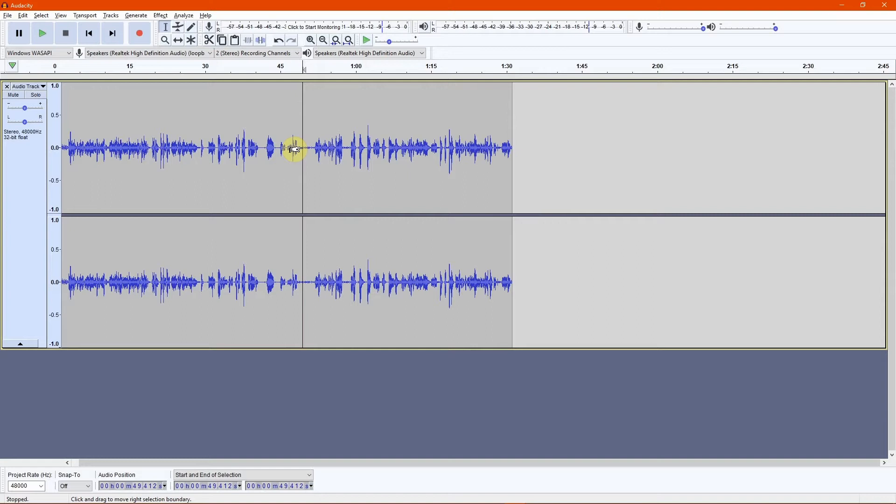
Open the phone video IMG_0039.MOV from the ZZ Phone folder.
left_click(7, 17)
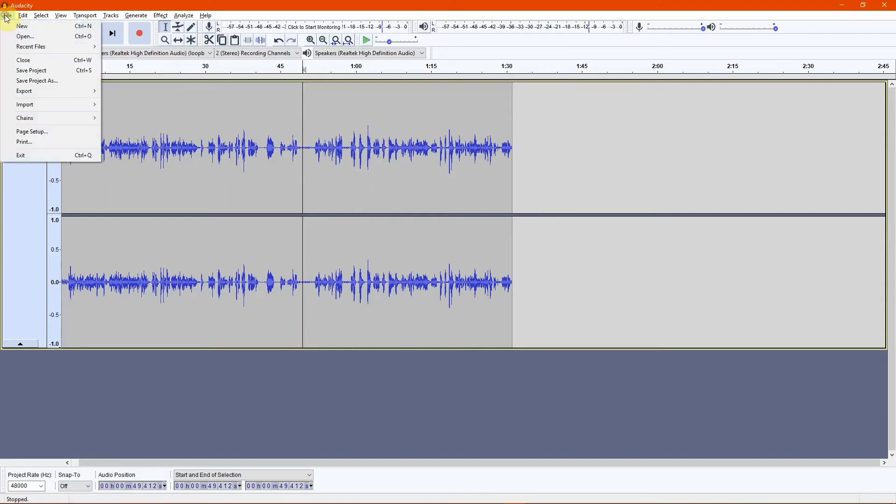
left_click(27, 41)
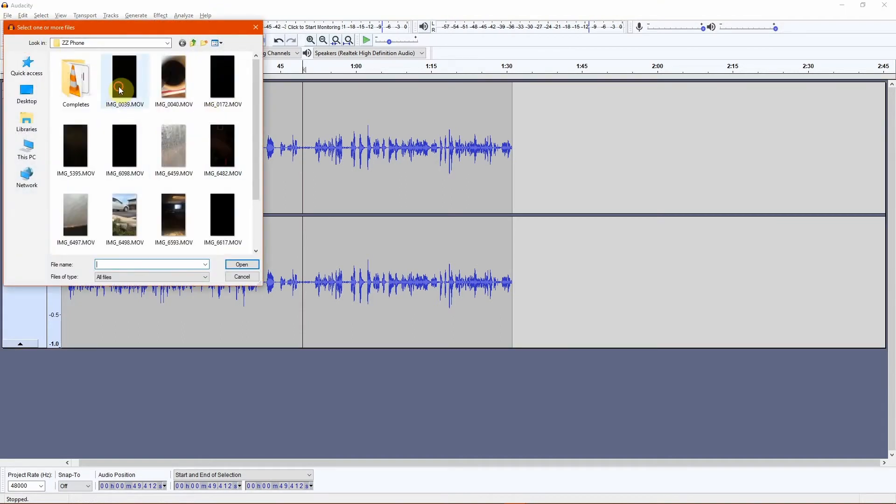
left_click(118, 86)
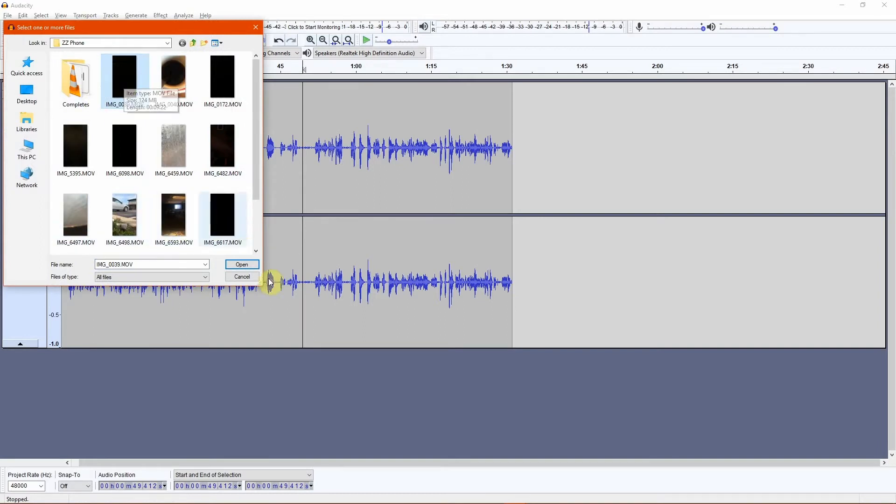
left_click(243, 266)
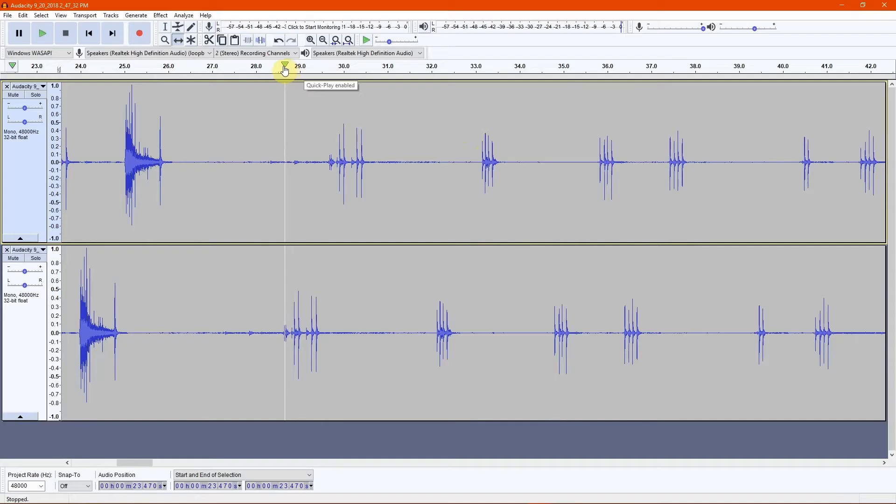
Shift the upper mono call track about 1 second earlier with the Time Shift tool to align both tracks.
left_click(282, 70)
key("space")
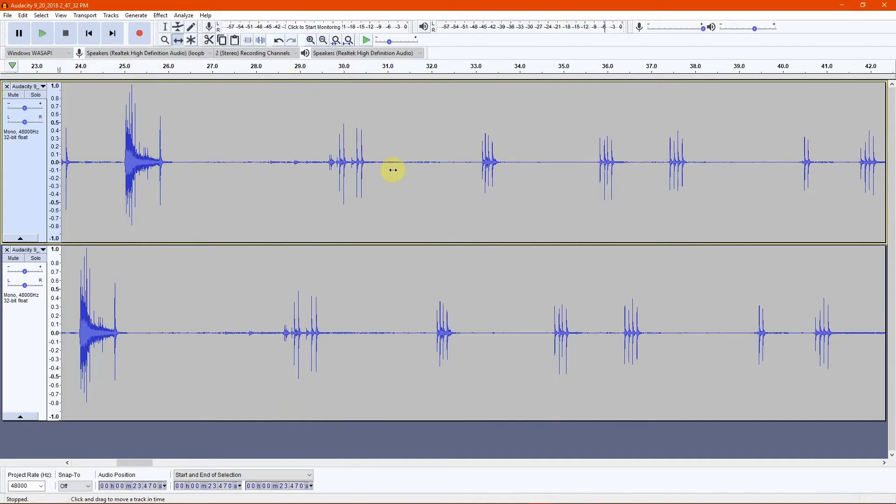
left_click_drag(405, 189, 361, 191)
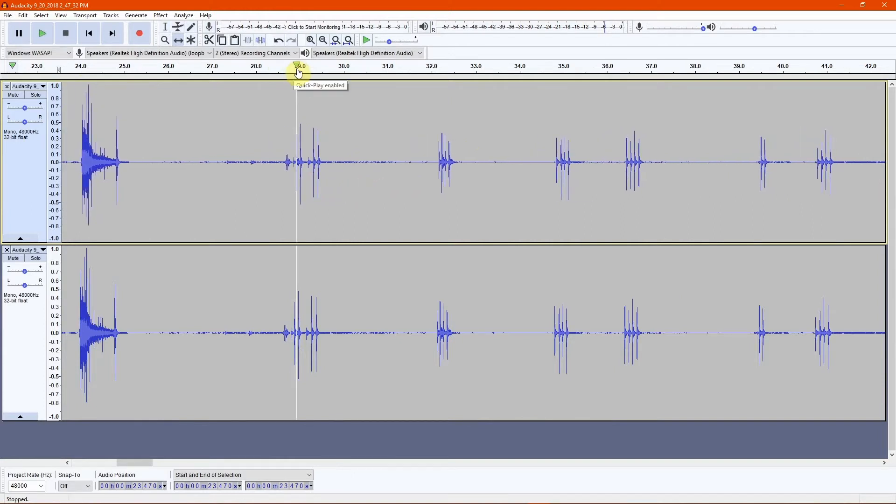
Switch to the Selection tool and play the aligned tracks from about 29 seconds.
left_click(164, 28)
left_click(297, 181)
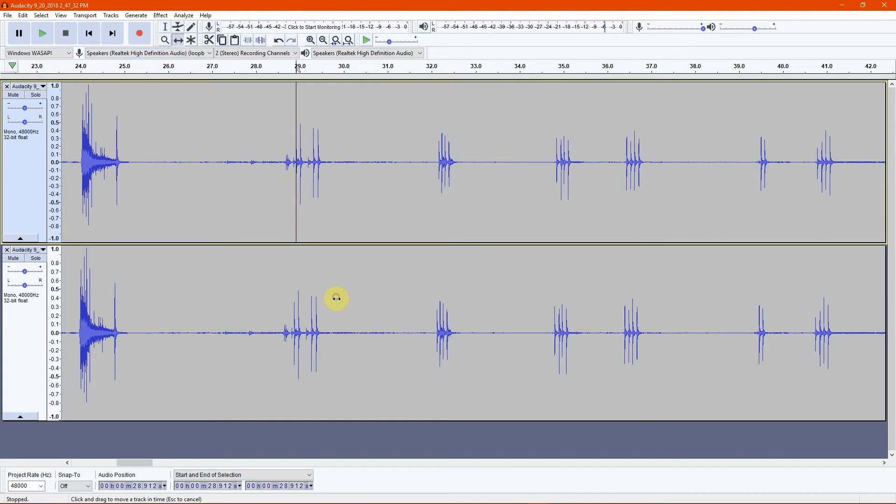
key("space")
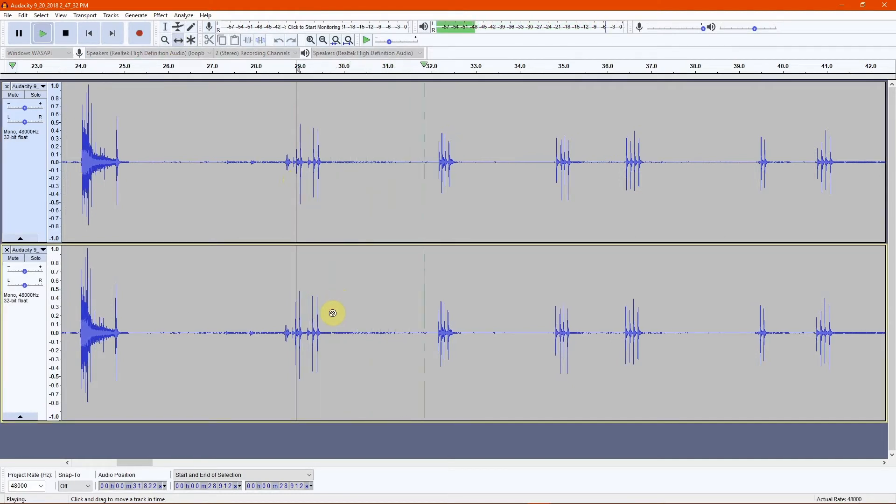
key("space")
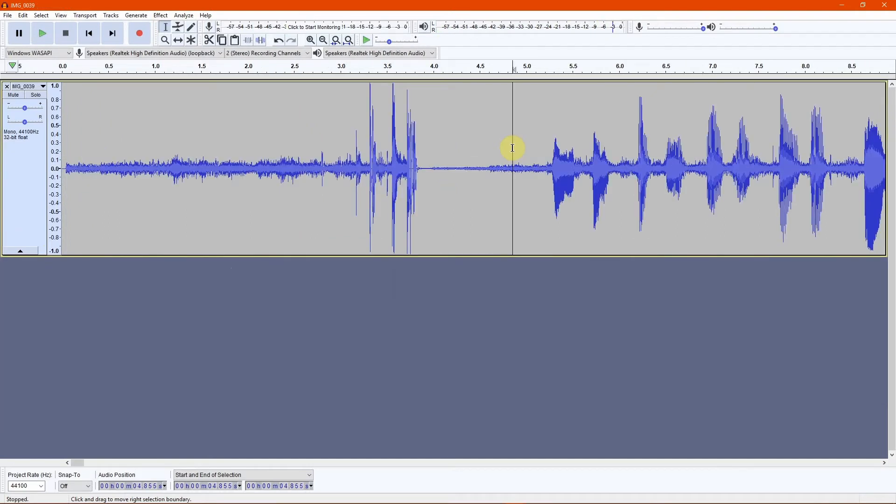
Close the current track and open IMG_0039.MOV from the ZZ Phone folder.
left_click(6, 87)
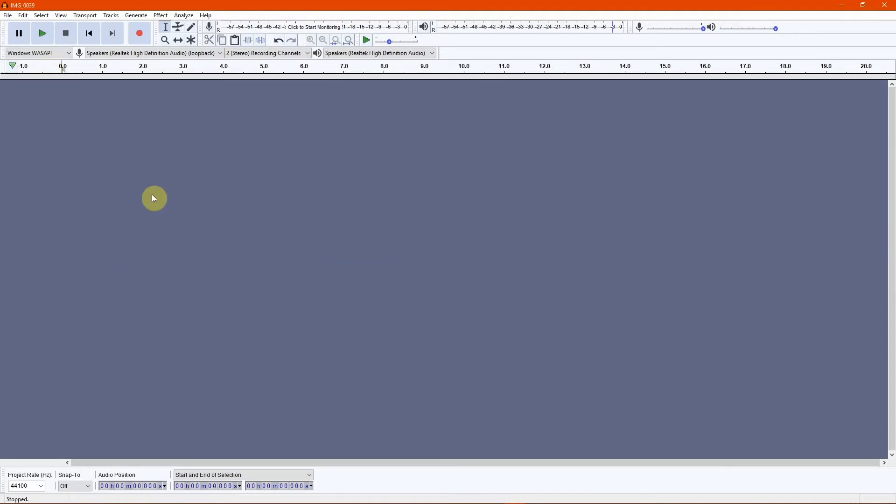
left_click(8, 18)
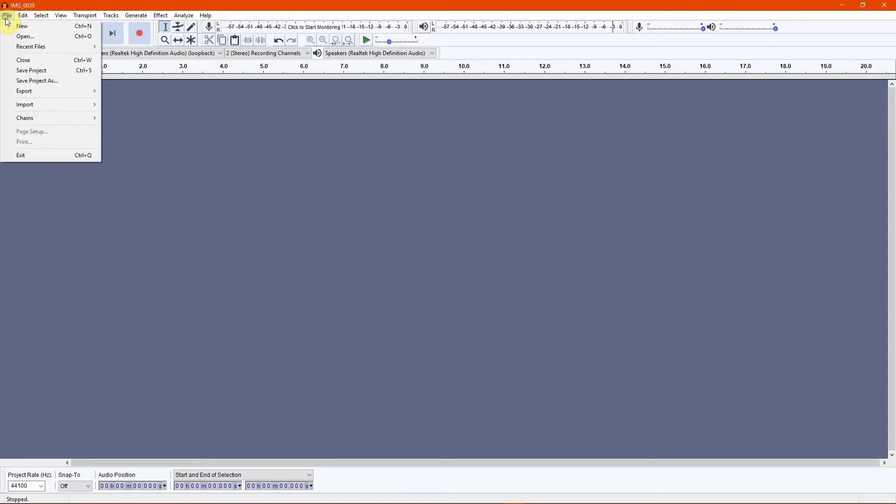
left_click(17, 34)
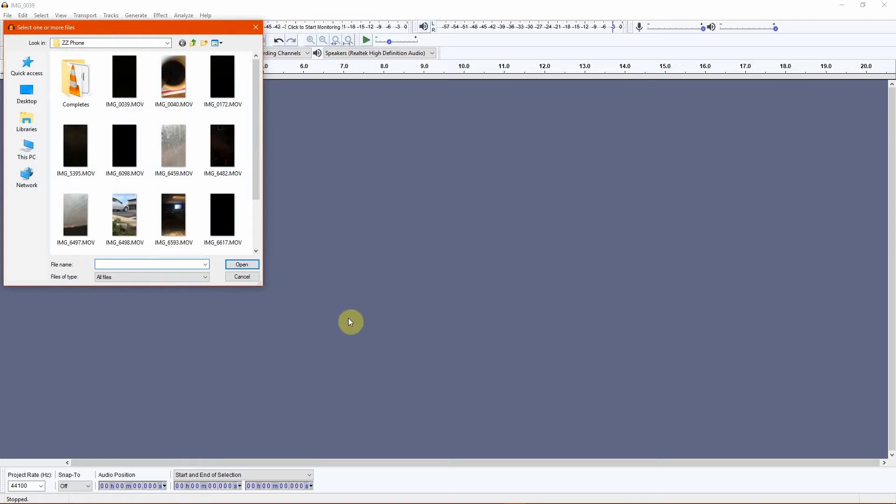
left_click(117, 88)
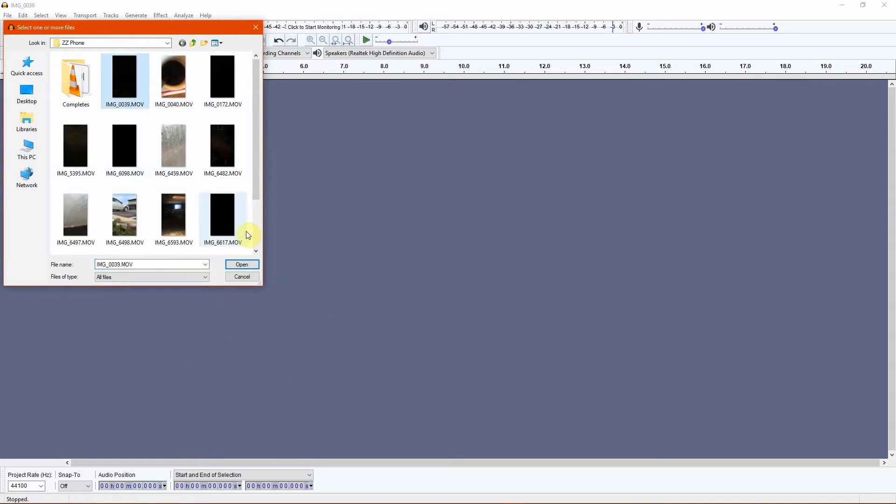
left_click(243, 264)
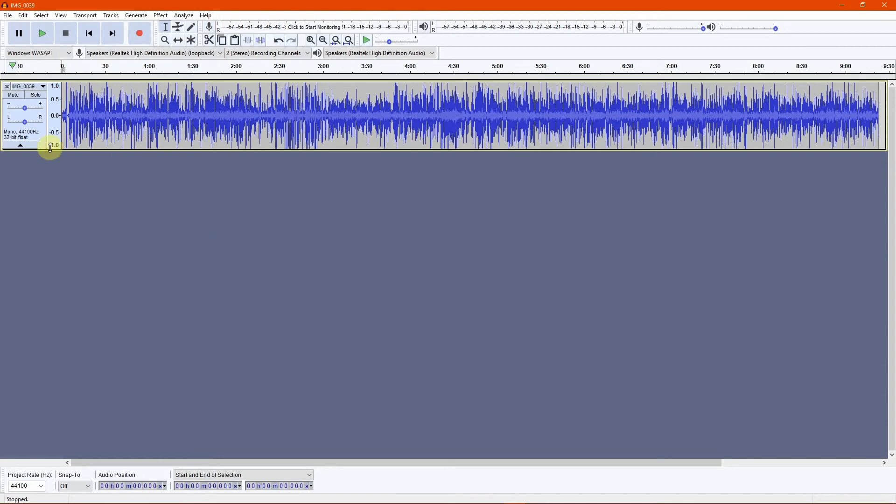
Enlarge the IMG_0039 track's height and zoom in to view the waveform in detail.
left_click_drag(59, 150, 30, 323)
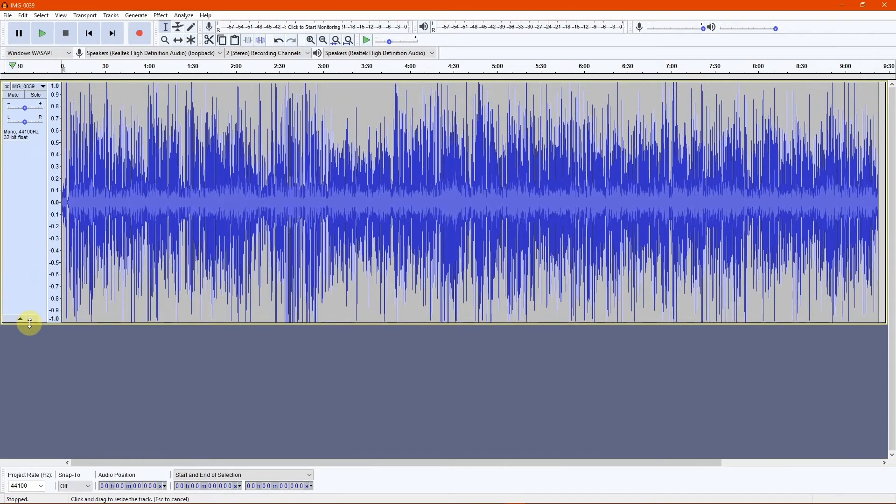
left_click(308, 40)
left_click(308, 40)
left_click(308, 40)
left_click(308, 40)
left_click(310, 41)
left_click(309, 41)
left_click(309, 41)
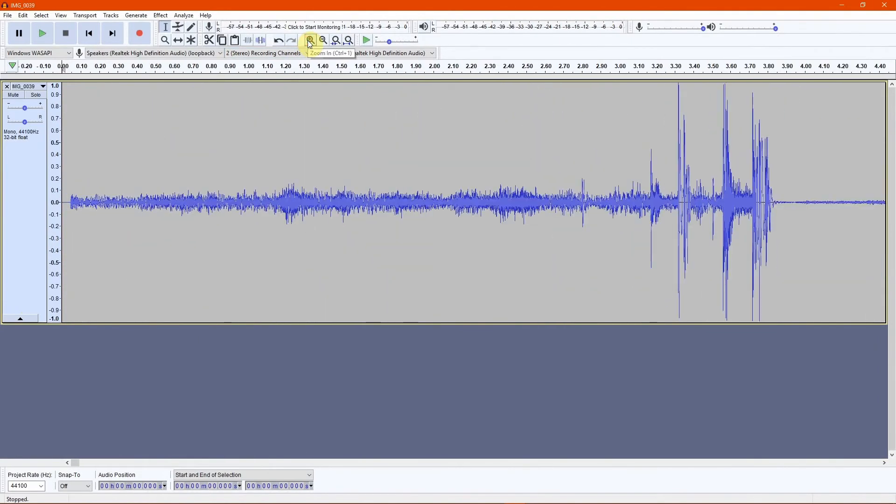
left_click(323, 40)
left_click(324, 41)
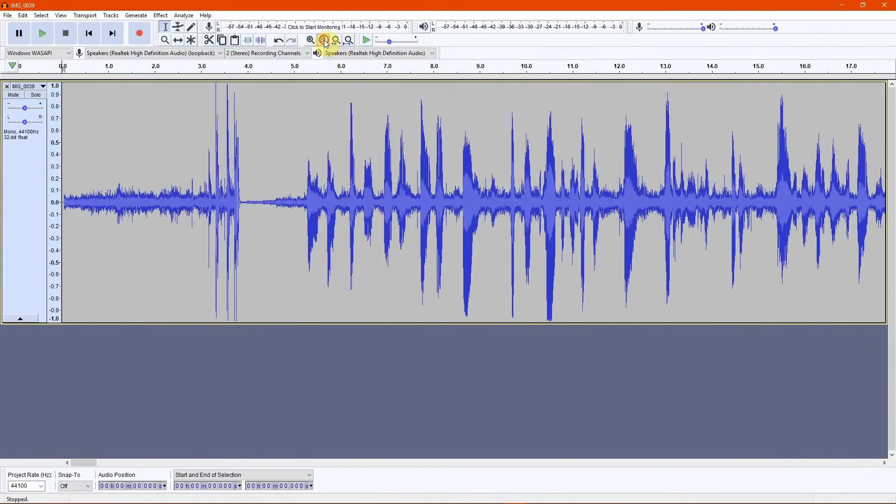
left_click(323, 41)
Play the clip from about 4 seconds and lower the track's gain slider during playback.
left_click(155, 183)
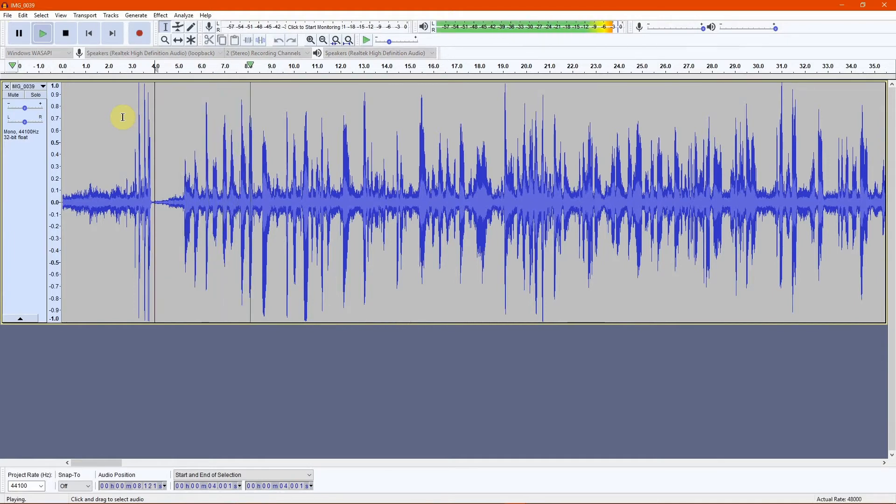
key("space")
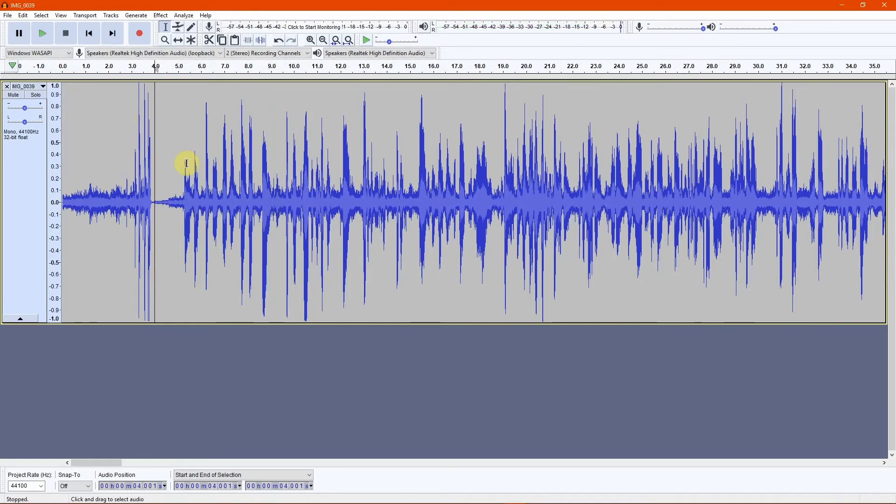
key("space")
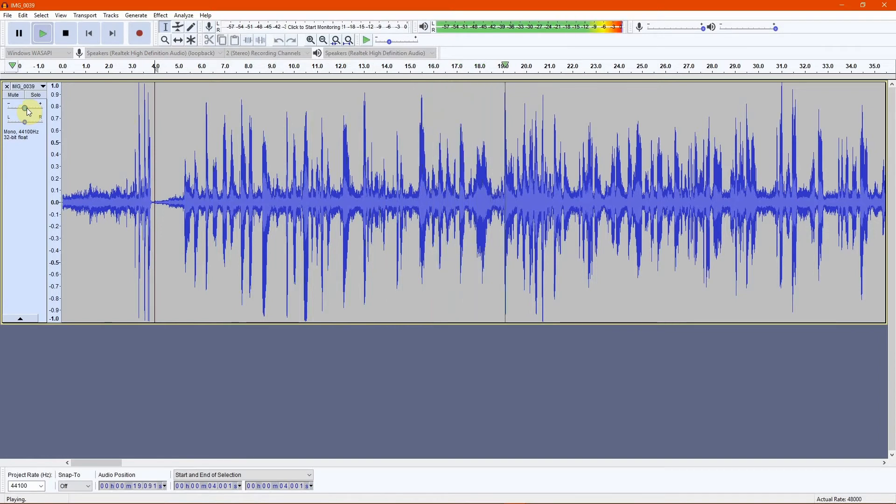
left_click_drag(26, 108, 16, 109)
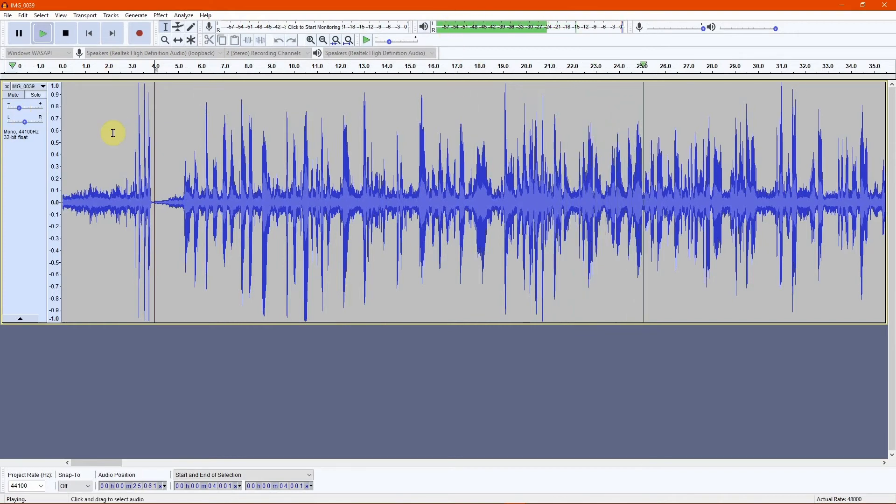
left_click(274, 247)
left_click_drag(20, 108, 16, 110)
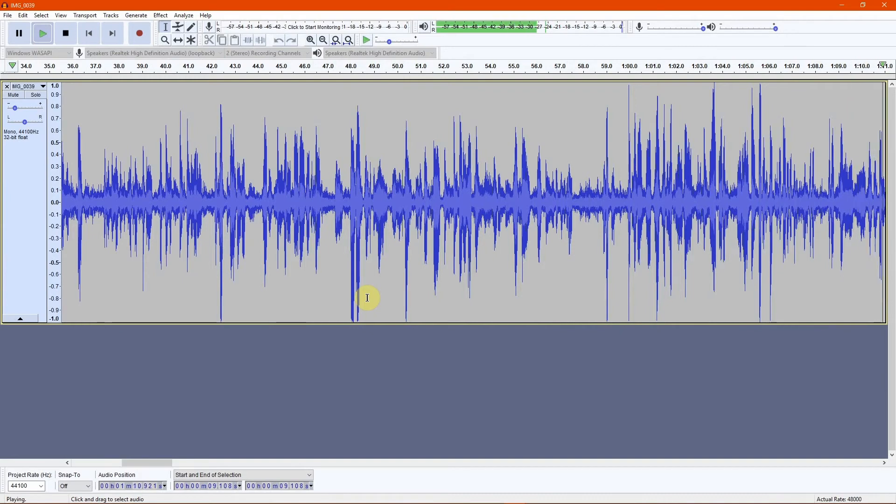
key("space")
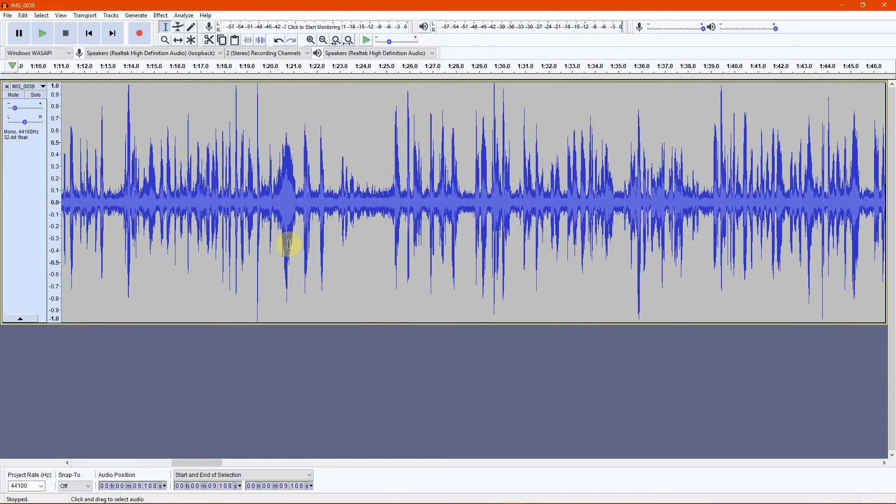
Set the track gain to -36 dB and play the clip.
left_click(15, 109)
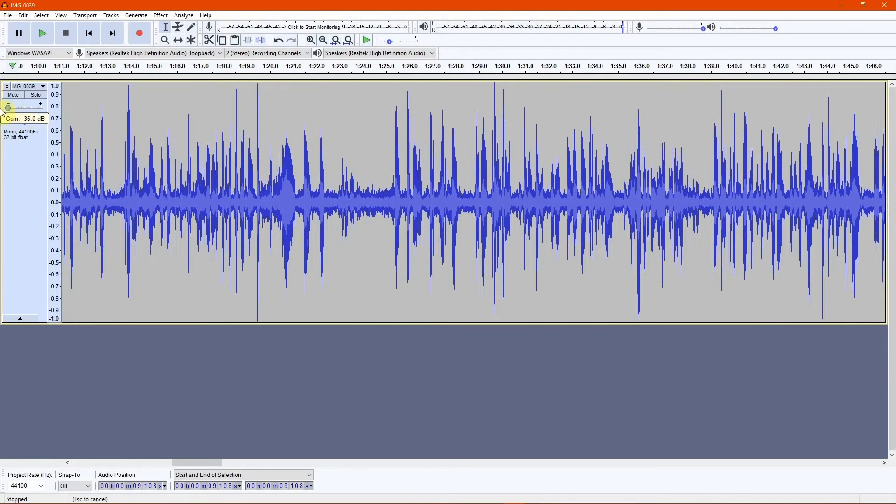
left_click_drag(2, 111, 2, 111)
key("space")
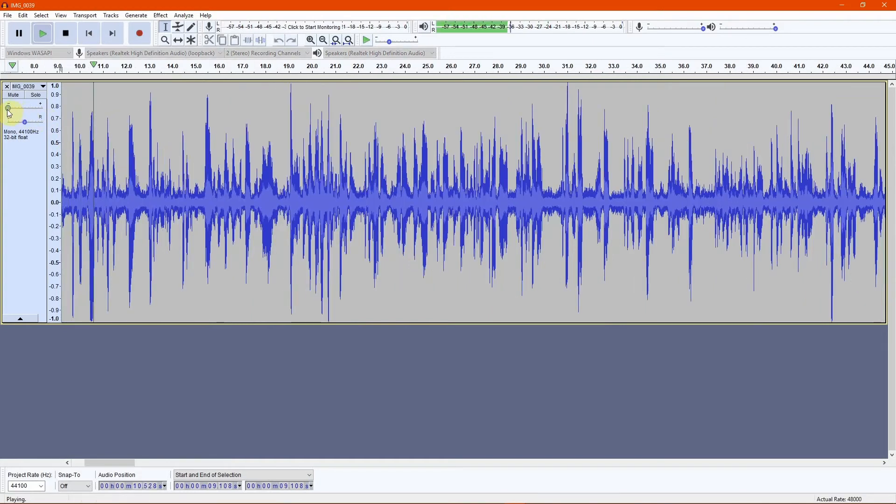
Raise the track gain back to its centre position while playing, then stop playback.
mouse_move(8, 111)
left_mouse_down()
mouse_move(99, 110)
mouse_move(26, 110)
left_mouse_up()
key("space")
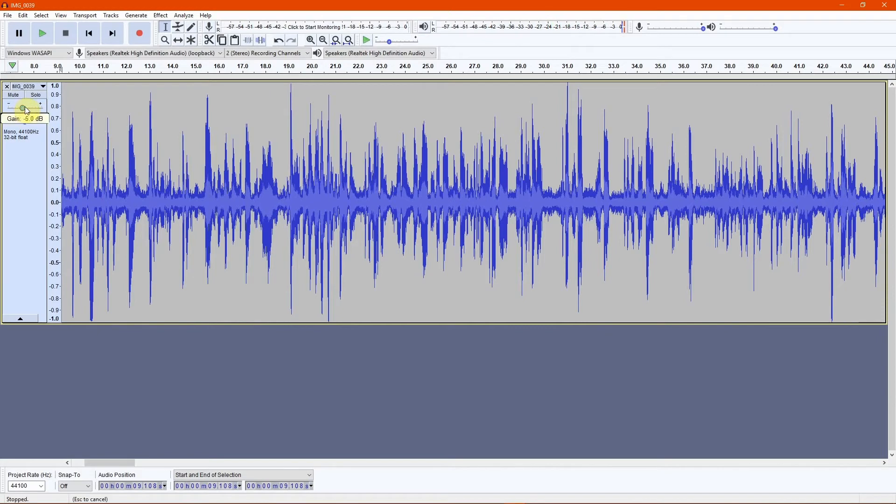
left_click_drag(30, 112, 30, 112)
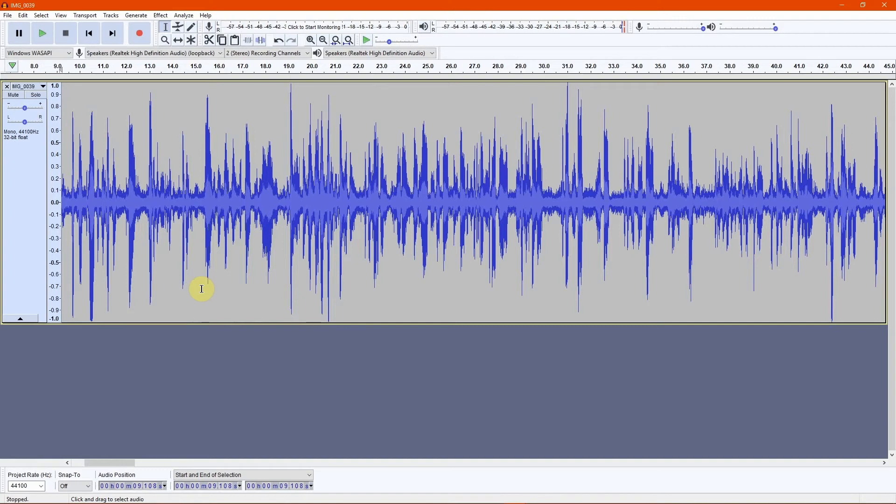
Lower the system volume several steps and raise it partly back.
key("XF86AudioLowerVolume")
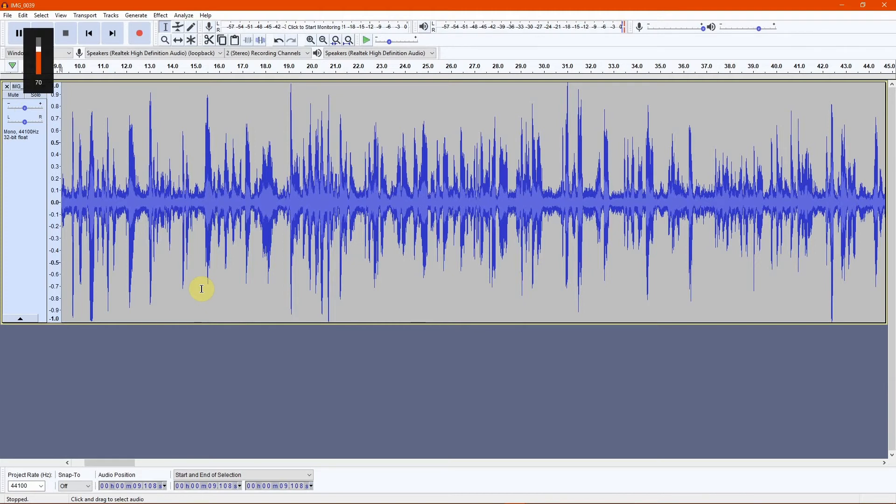
key("XF86AudioLowerVolume")
key("XF86AudioLowerVolume")
key("XF86AudioLowerVolume")
key("XF86AudioLowerVolume")
key("XF86AudioLowerVolume")
key("XF86AudioLowerVolume")
key("XF86AudioLowerVolume")
key("XF86AudioLowerVolume")
key("XF86AudioLowerVolume")
key("XF86AudioRaiseVolume")
key("XF86AudioRaiseVolume")
key("XF86AudioRaiseVolume")
key("XF86AudioRaiseVolume")
key("XF86AudioRaiseVolume")
key("XF86AudioRaiseVolume")
key("XF86AudioRaiseVolume")
key("XF86AudioRaiseVolume")
key("XF86AudioRaiseVolume")
key("XF86AudioRaiseVolume")
key("XF86AudioRaiseVolume")
key("XF86AudioRaiseVolume")
key("XF86AudioRaiseVolume")
key("XF86AudioRaiseVolume")
key("XF86AudioRaiseVolume")
key("XF86AudioRaiseVolume")
key("XF86AudioRaiseVolume")
key("XF86AudioRaiseVolume")
key("XF86AudioRaiseVolume")
key("XF86AudioRaiseVolume")
Drop the track gain near its minimum and play the clip with the system volume raised to 100.
left_click_drag(27, 112, 5, 109)
key("space")
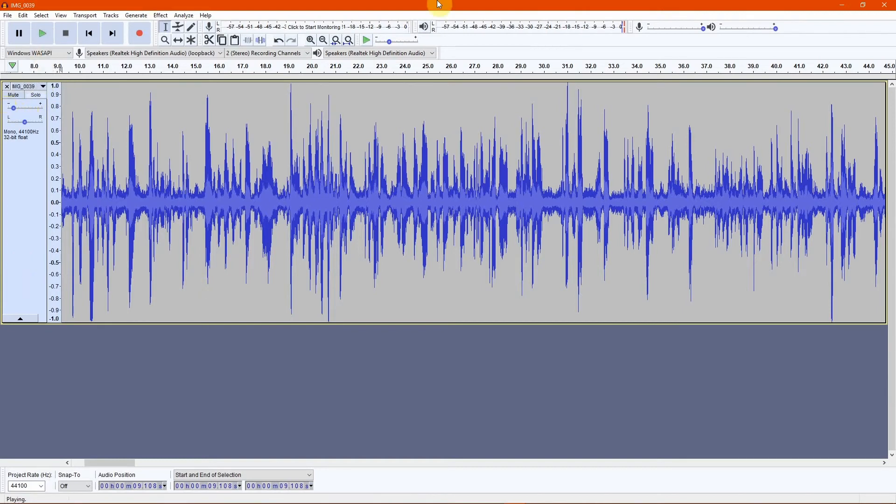
key("XF86AudioRaiseVolume")
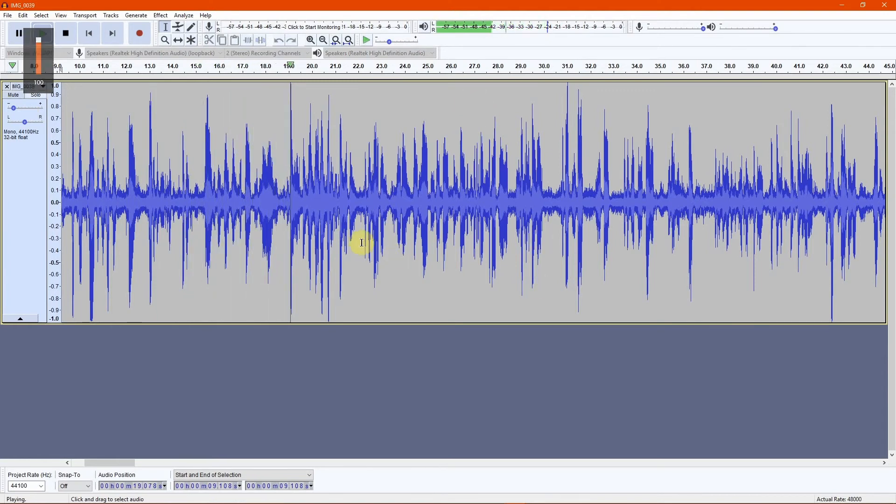
Play the clip while panning the track fully left, fully right and back to centre, then stop playback.
key("space")
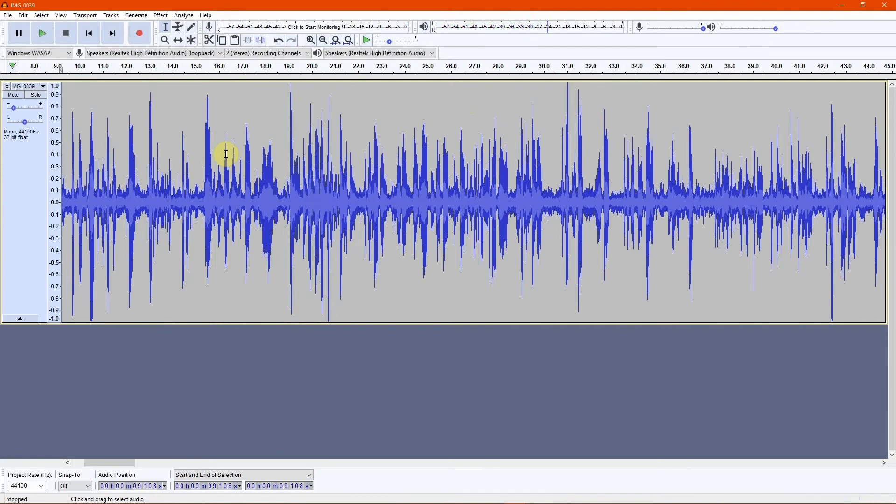
key("space")
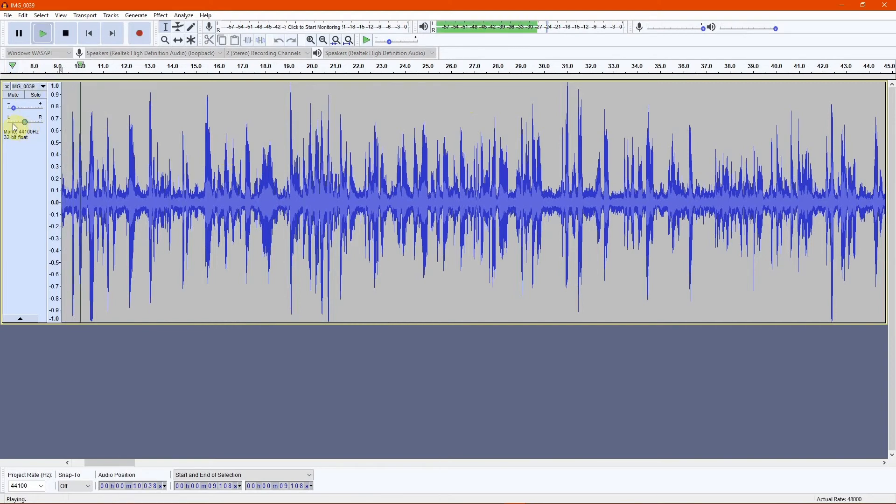
left_click_drag(24, 122, 2, 124)
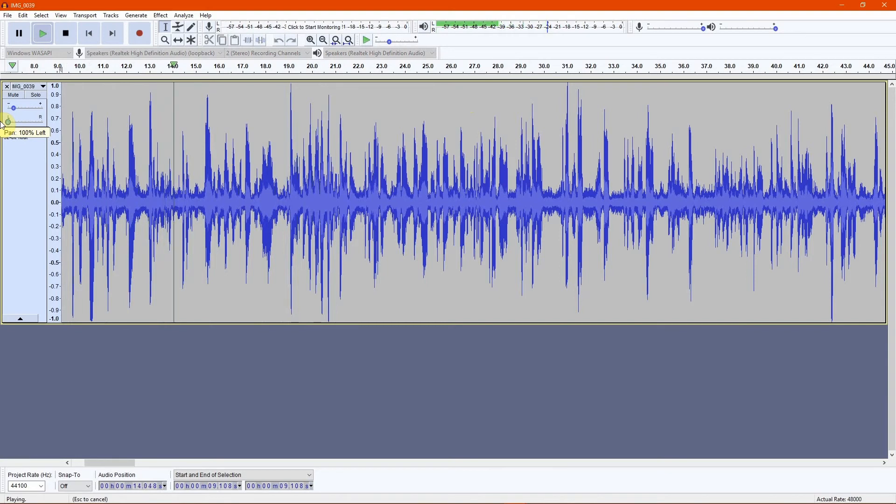
left_click_drag(1, 124, 116, 136)
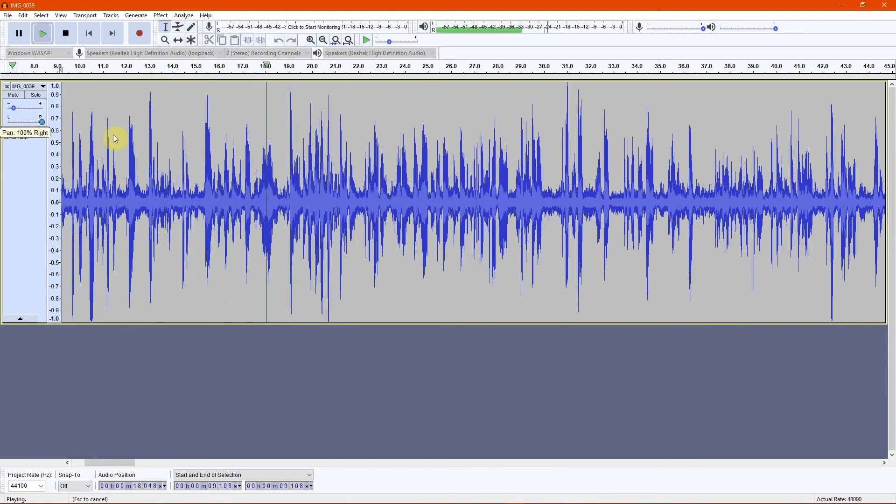
left_click_drag(113, 135, 90, 136)
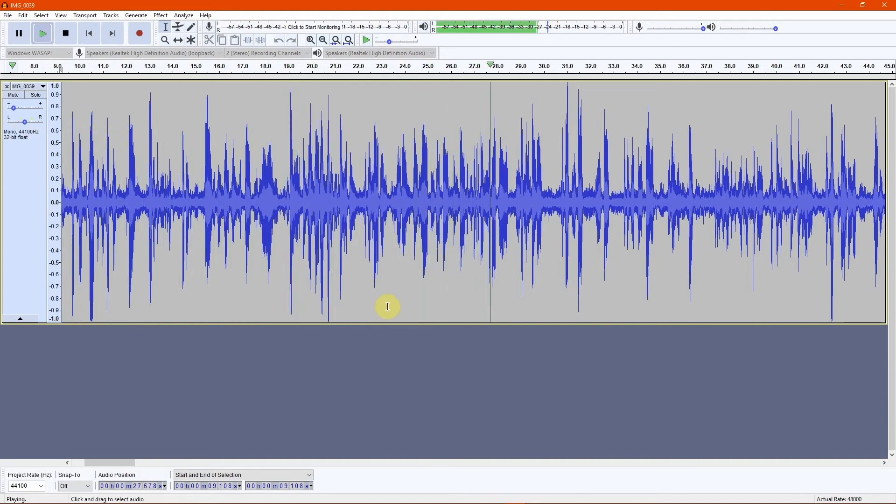
key("space")
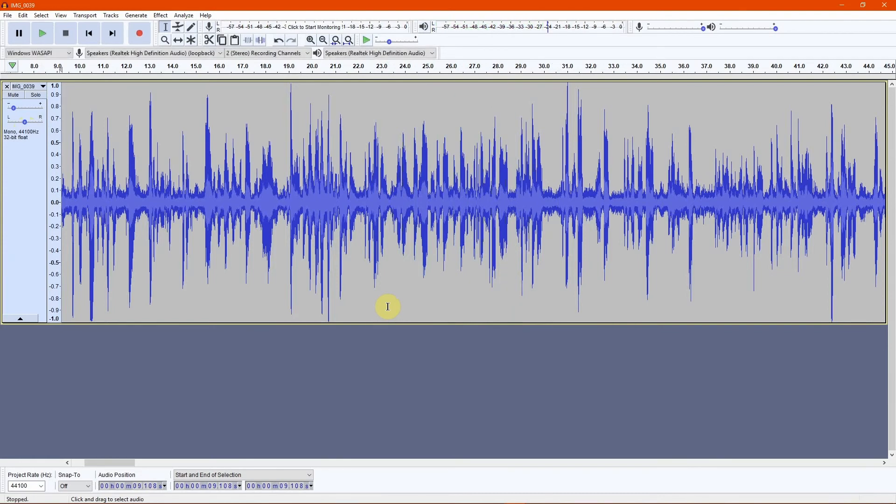
Switch to the Time Shift tool and drag the clip later in time.
left_click(178, 41)
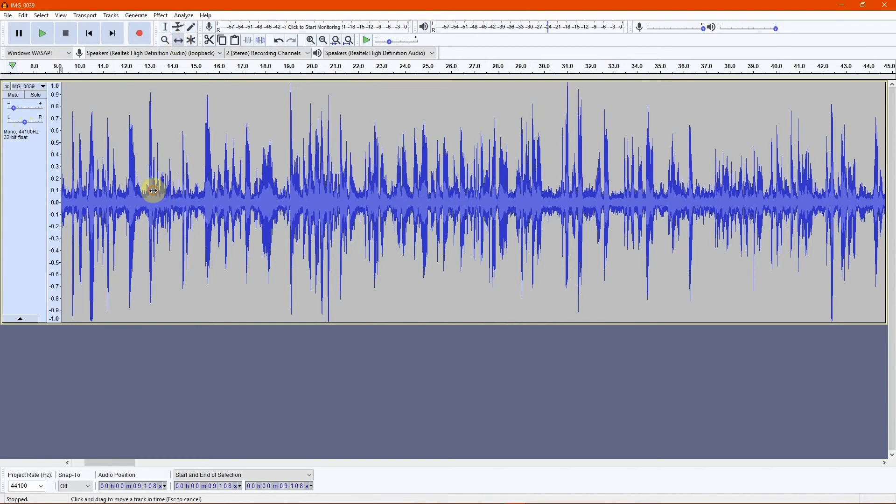
left_click_drag(166, 183, 356, 206)
Switch to the other IMG_0039 project window that holds two tracks.
key("alt+Tab")
key("alt+Tab")
key("alt+Tab")
key("alt+Tab")
key("alt+Tab")
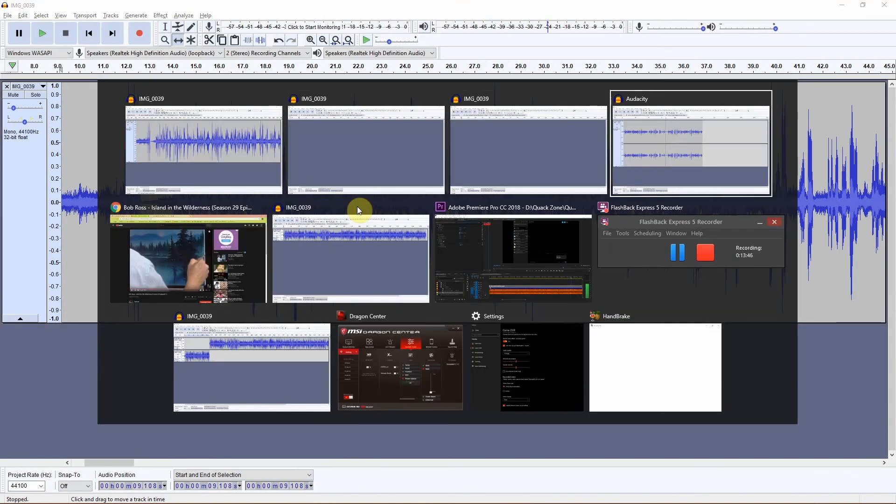
key("alt+Tab")
key("alt+Tab")
key("alt+Tab")
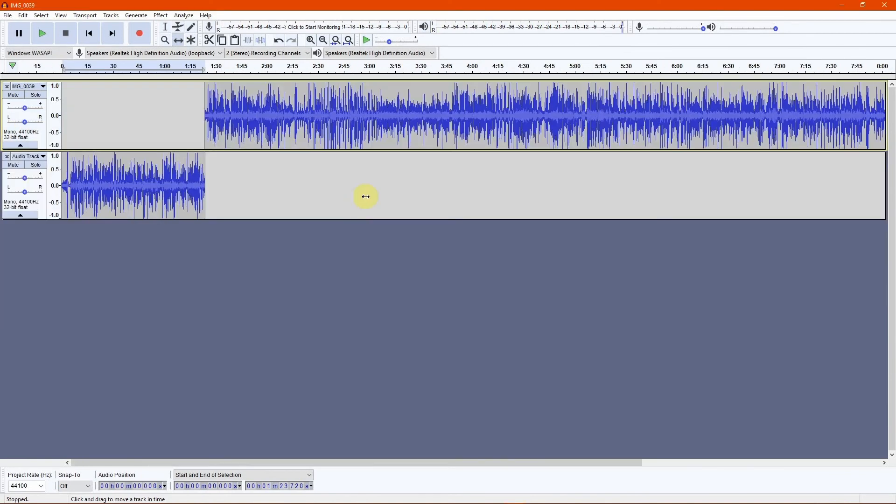
Enlarge the height of both tracks in the project.
mouse_move(231, 135)
left_mouse_down()
mouse_move(330, 132)
mouse_move(176, 124)
mouse_move(228, 124)
left_mouse_up()
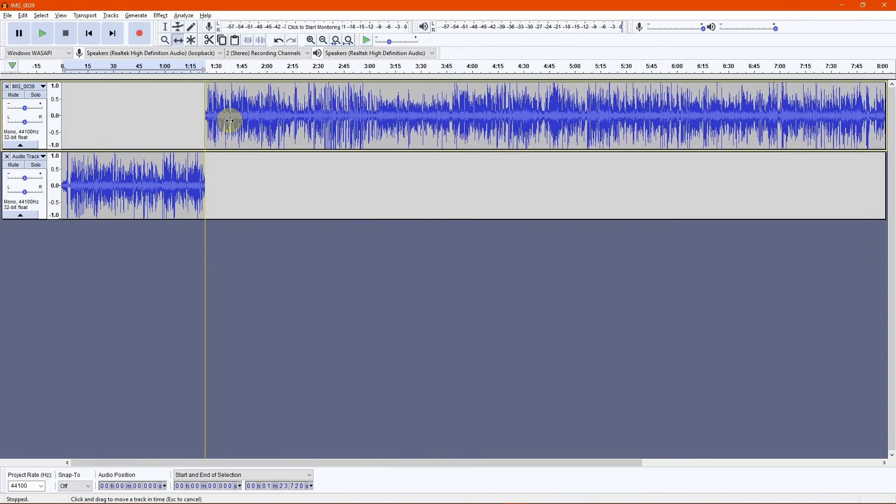
left_click_drag(40, 222, 28, 306)
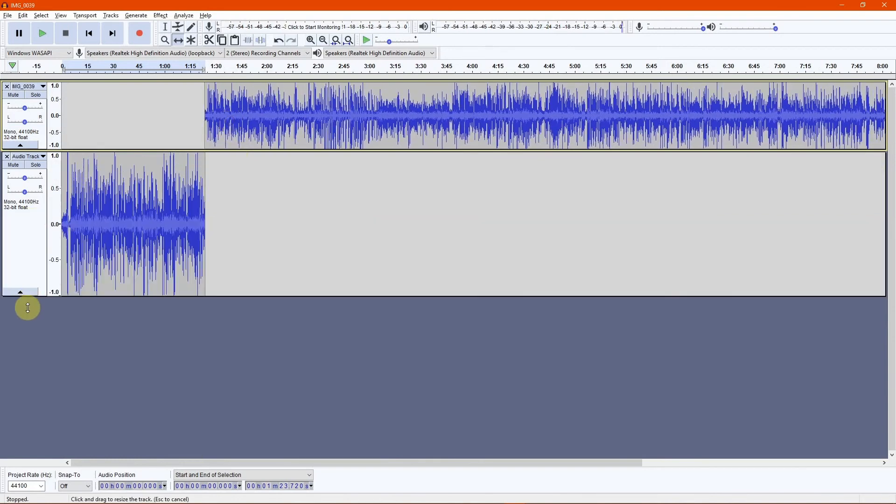
left_click_drag(35, 149, 32, 233)
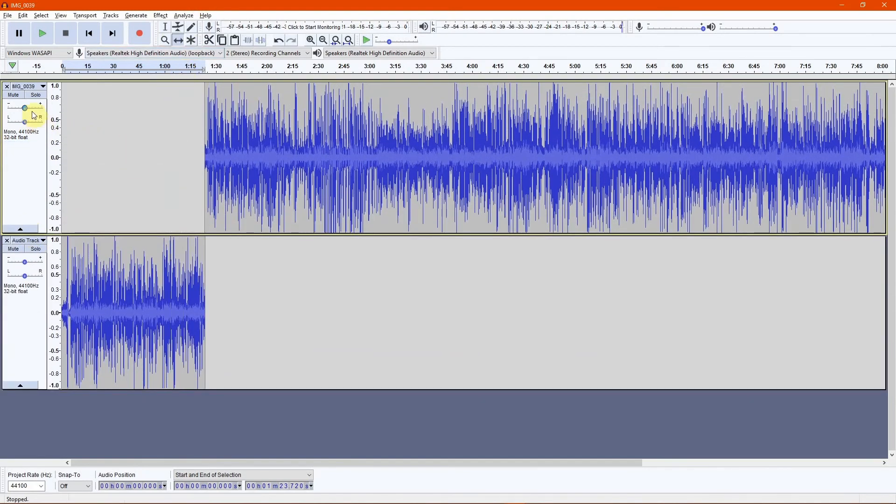
left_click(311, 40)
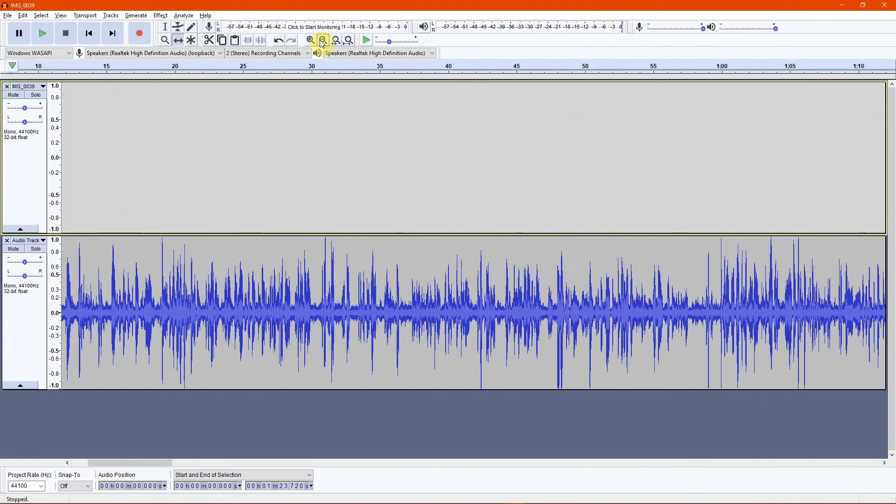
left_click(323, 41)
left_click(323, 41)
left_click_drag(489, 155, 369, 200)
left_click(336, 41)
left_click(349, 41)
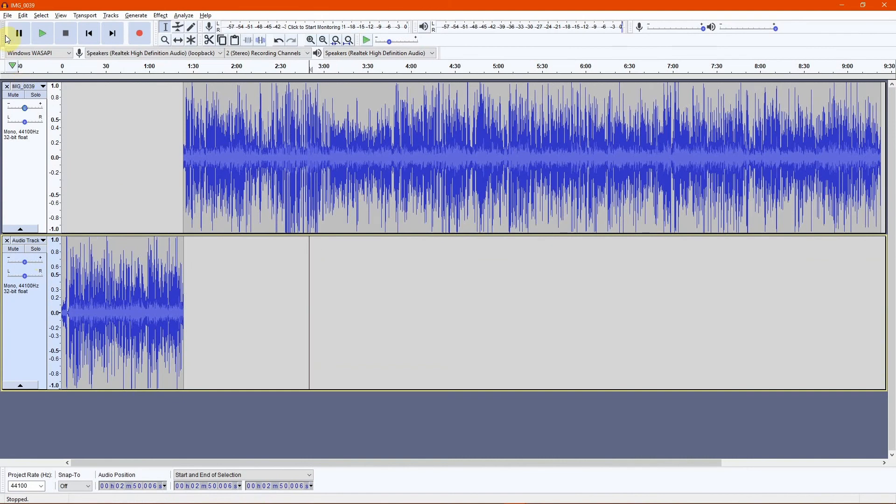
Open the Export as MP3 dialog, browse the quality bitrates, and toggle bit rate mode between Variable and Constant.
left_click(9, 16)
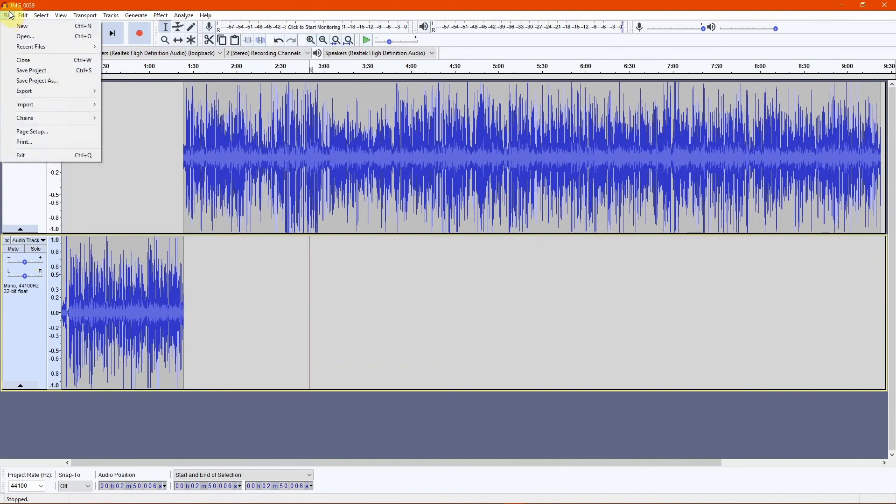
mouse_move(31, 93)
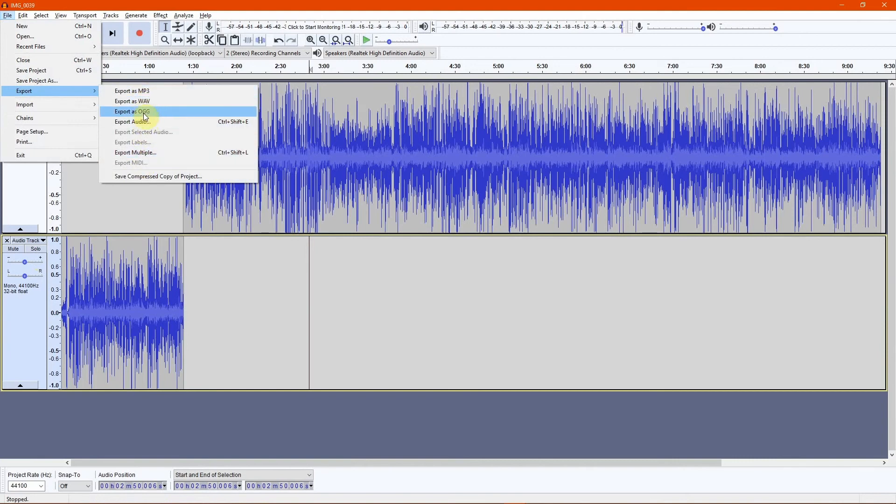
left_click(138, 93)
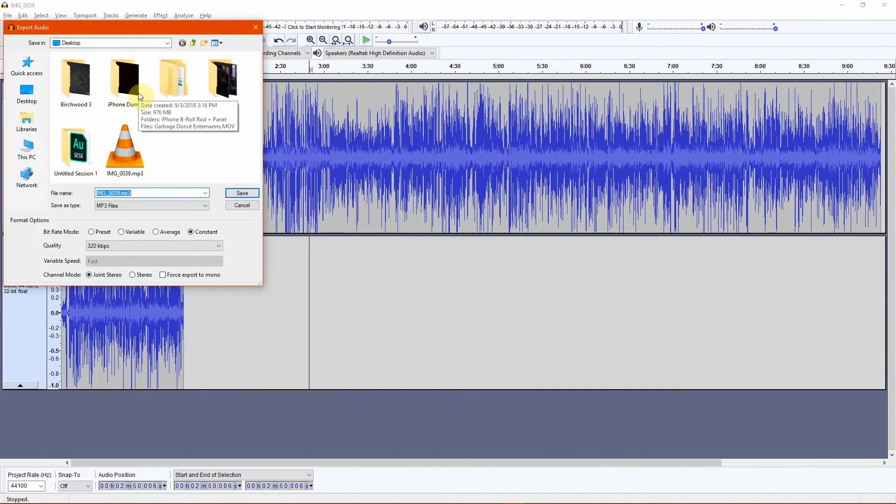
left_click(140, 245)
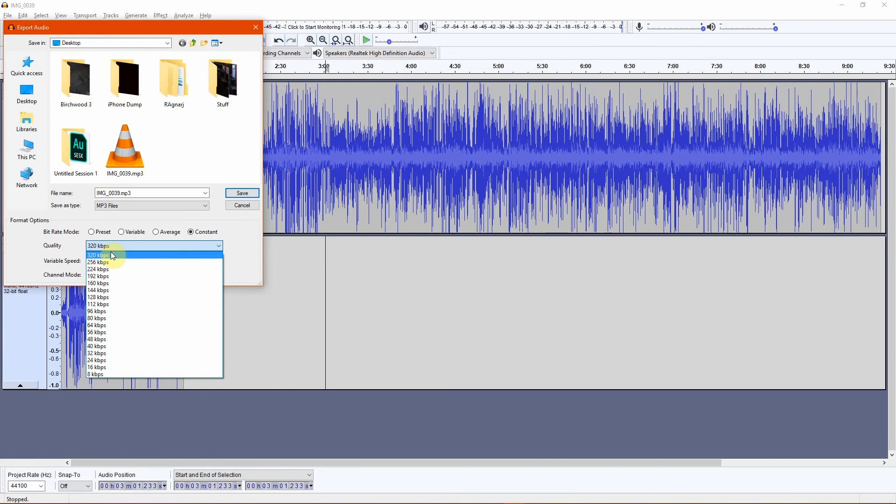
left_click(82, 227)
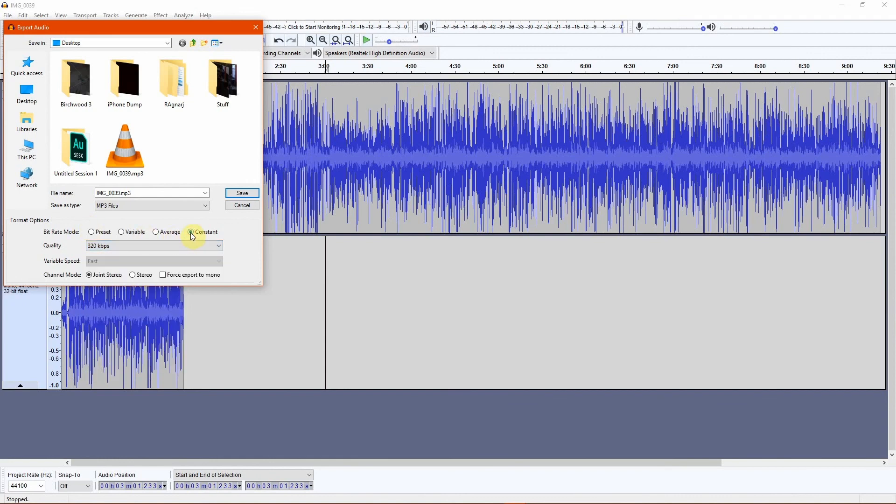
left_click(122, 232)
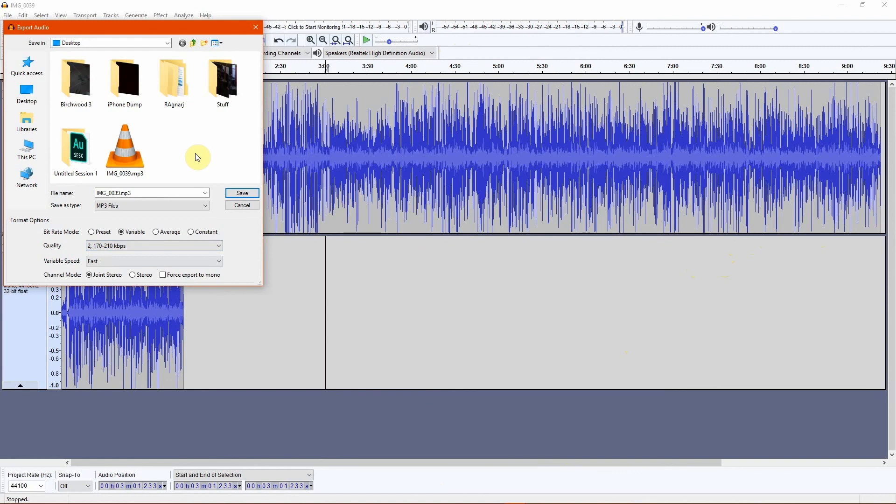
left_click(193, 233)
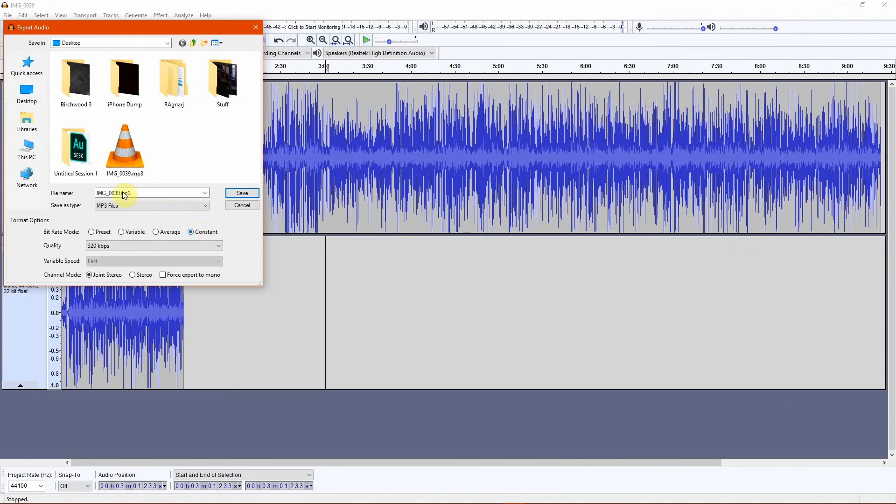
Name the export file File Use New and save it as MP3.
left_click_drag(144, 192, 38, 192)
type("File Use New")
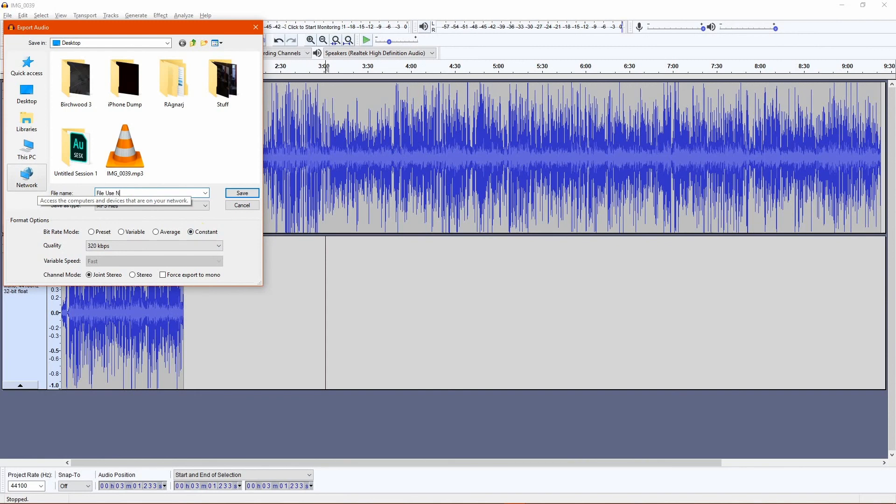
left_click(243, 194)
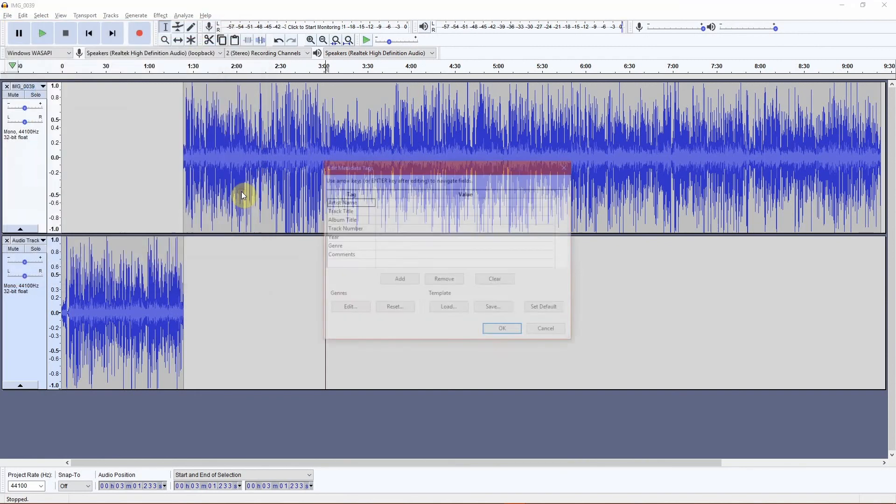